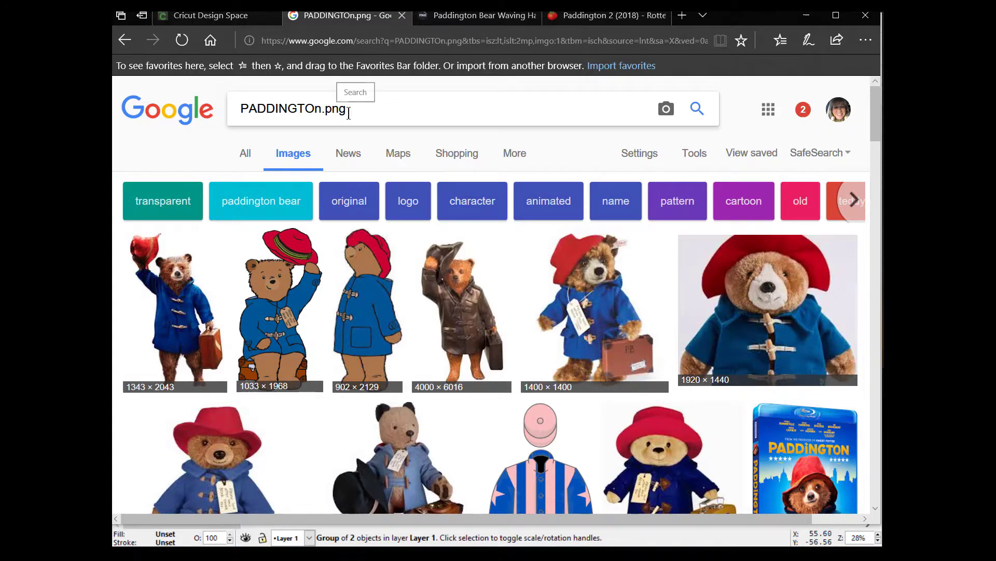
Step: Filter the Paddington PNG image results to sizes larger than 2 MP (1600×1200)
left_click(694, 153)
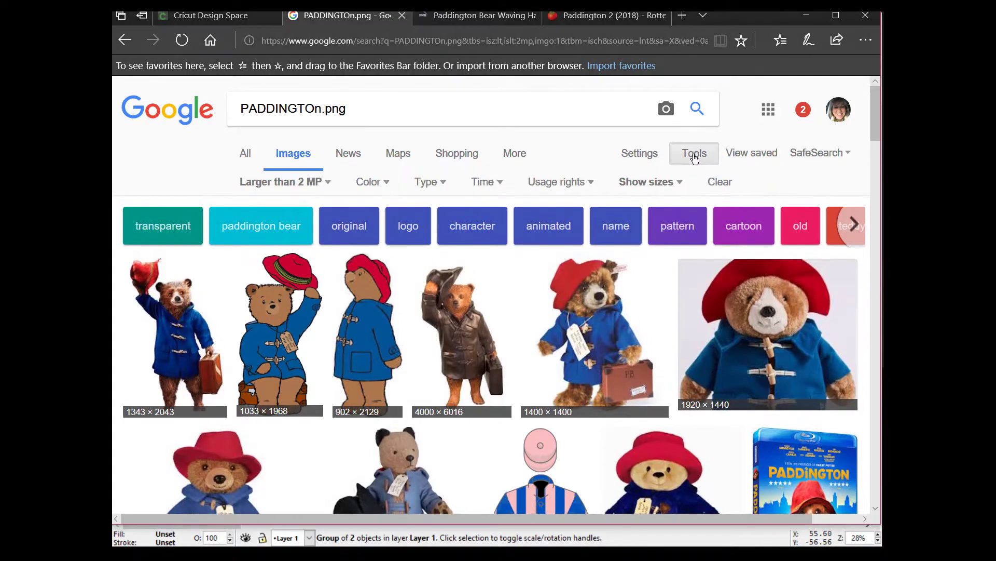
left_click(439, 184)
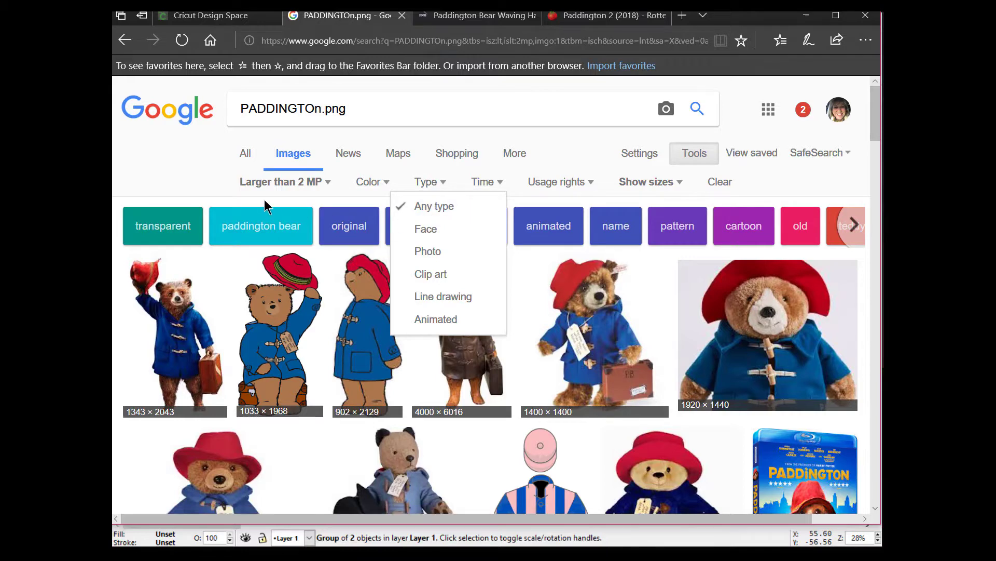
left_click(328, 182)
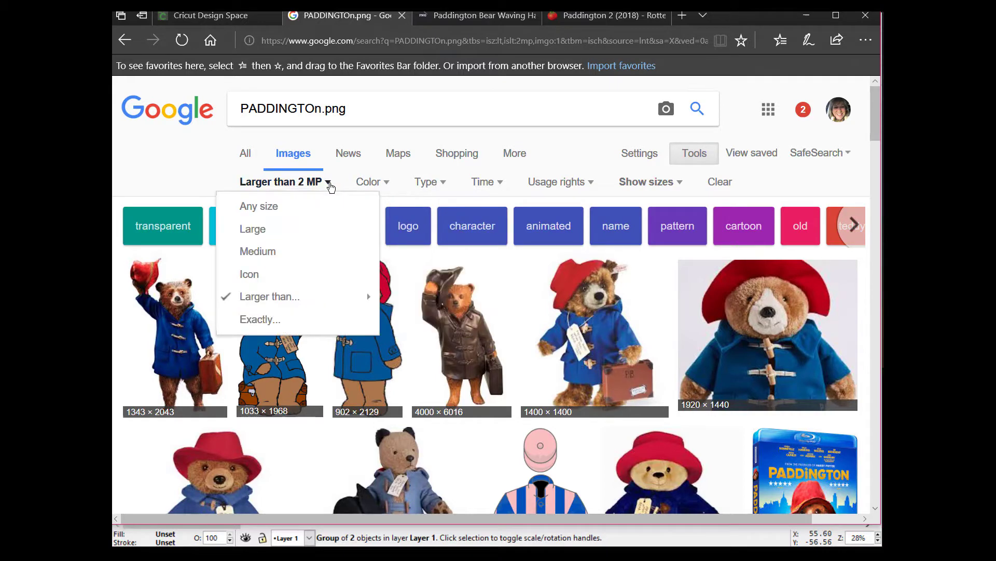
mouse_move(287, 299)
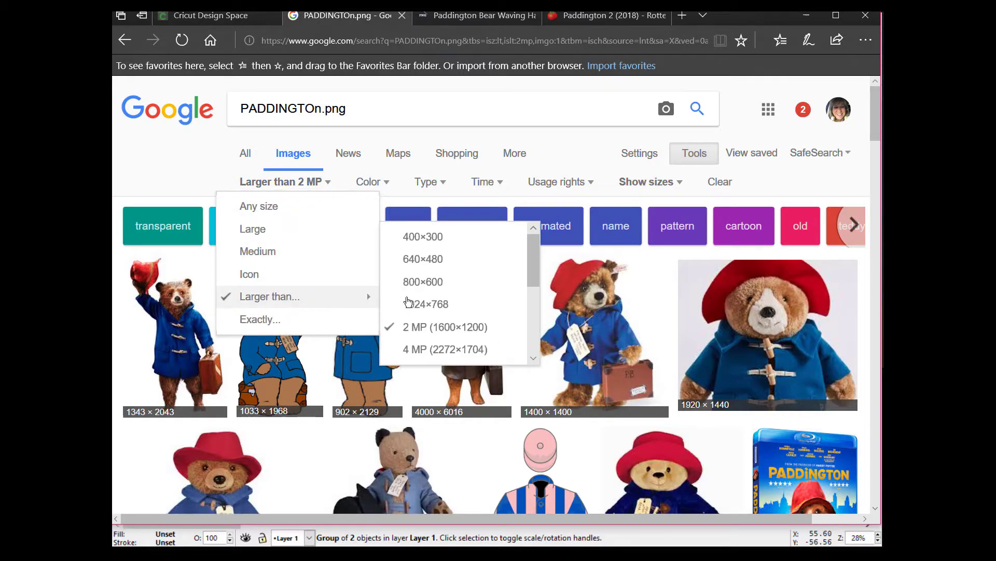
left_click(497, 326)
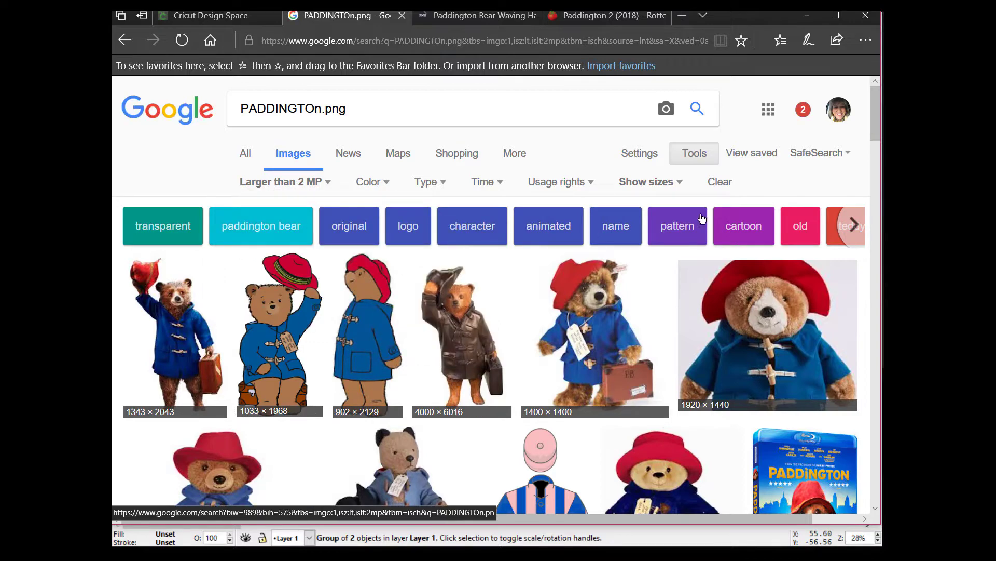
Step: Check the Show sizes display option among the image search filters
left_click(683, 186)
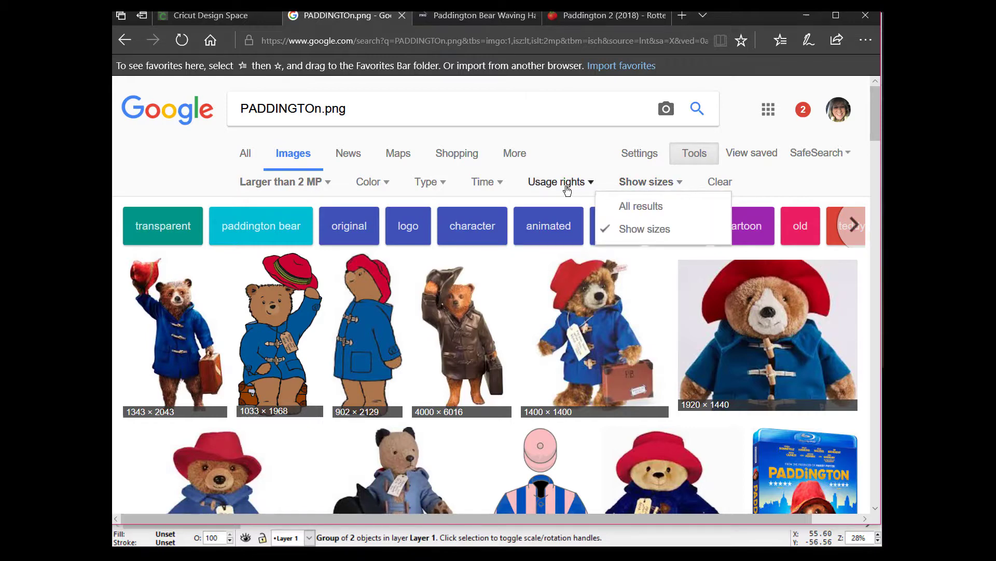
left_click(698, 157)
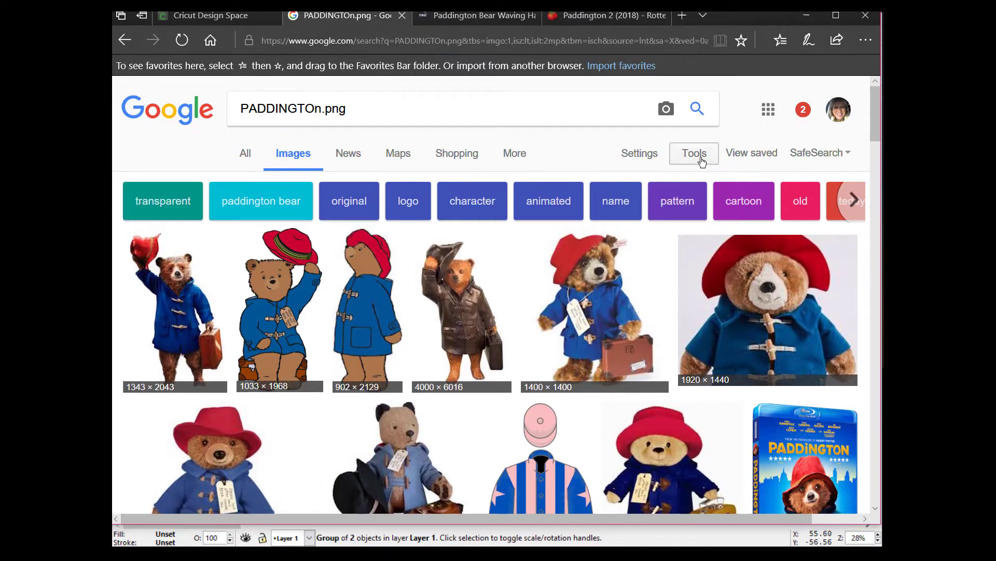
left_click(701, 159)
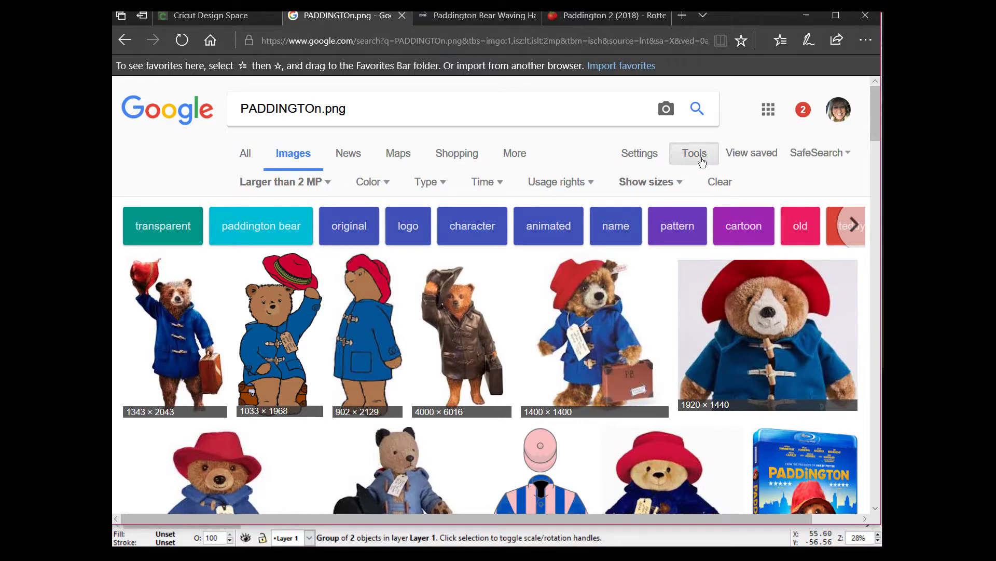
left_click(643, 184)
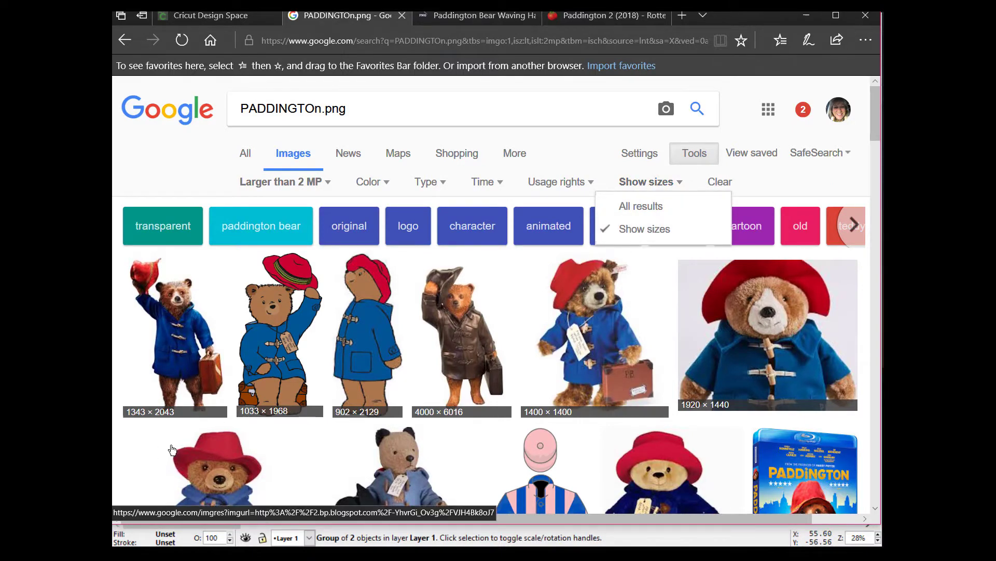
Step: Preview the 1343 × 2043 Paddington Bear Waving Hat result and open its StickPNG page
scroll(826, 459, "down", 1)
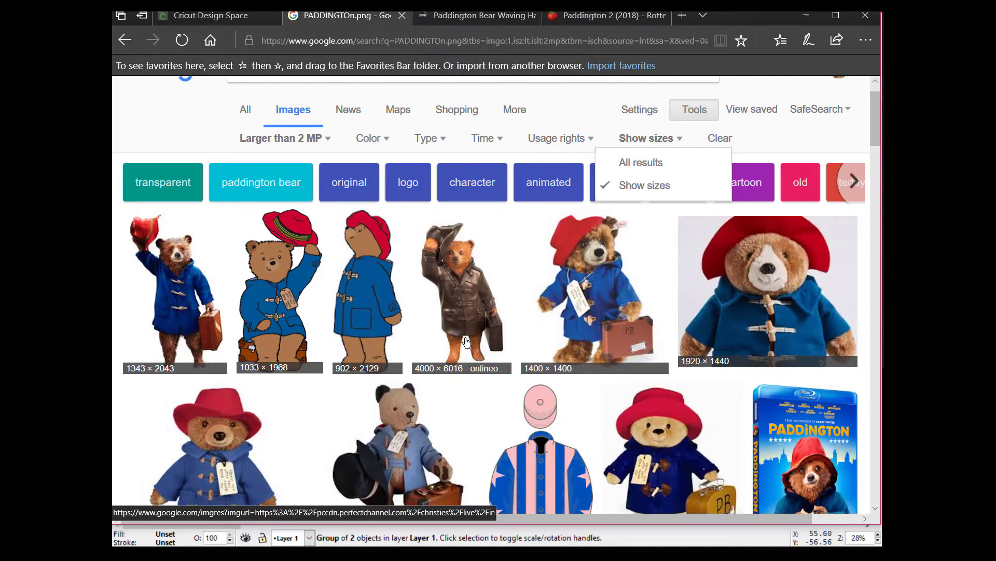
left_click(173, 299)
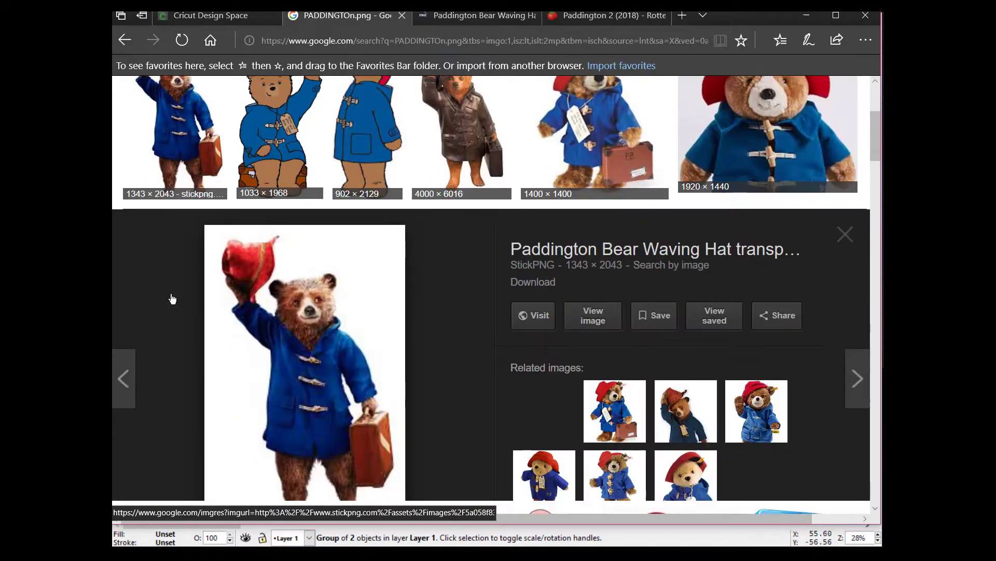
left_click(319, 338)
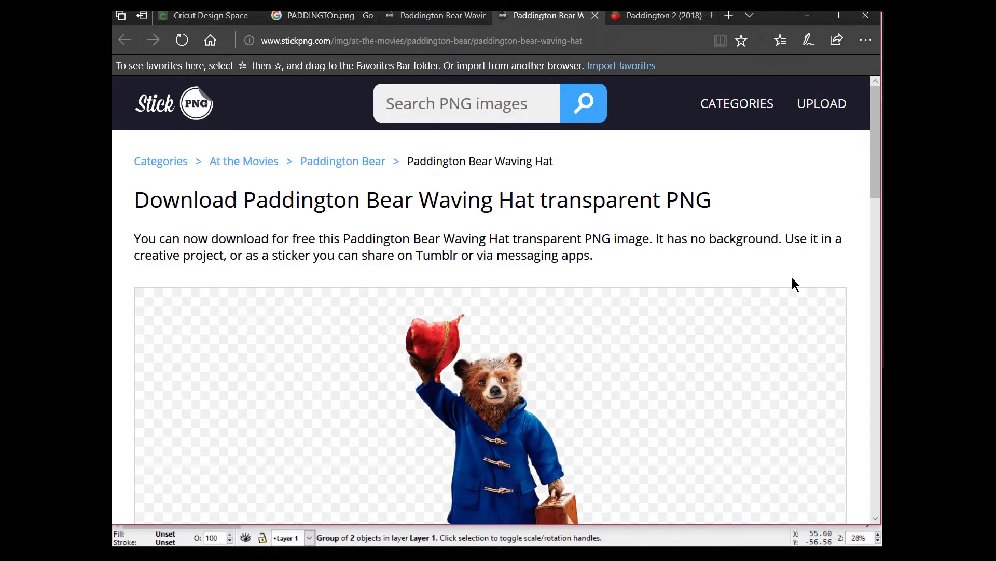
Step: Start downloading the transparent Paddington Bear Waving Hat PNG, choosing to save it under a chosen name and location
scroll(791, 283, "down", 3)
scroll(783, 294, "down", 4)
scroll(780, 310, "up", 7)
scroll(608, 259, "down", 5)
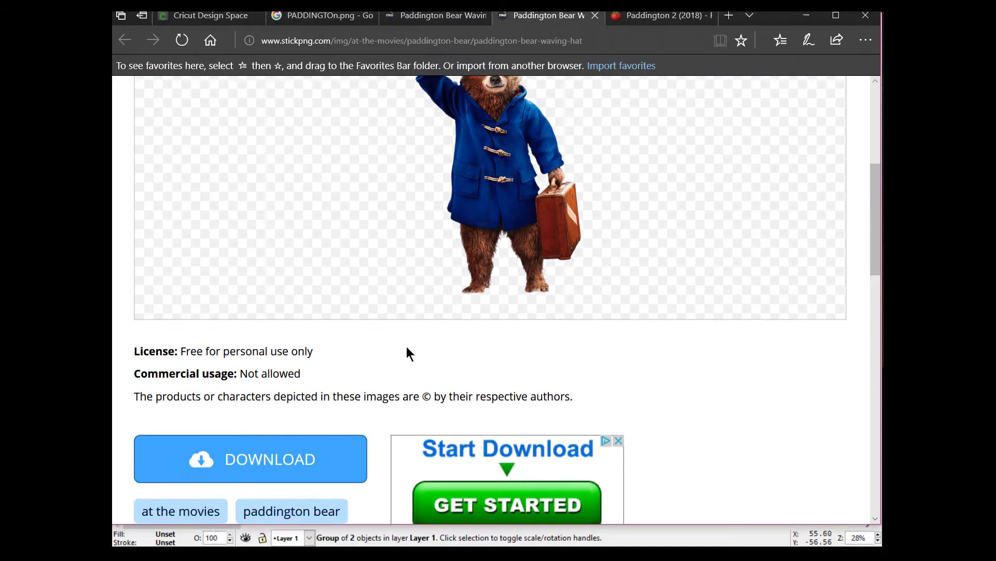
scroll(658, 253, "down", 2)
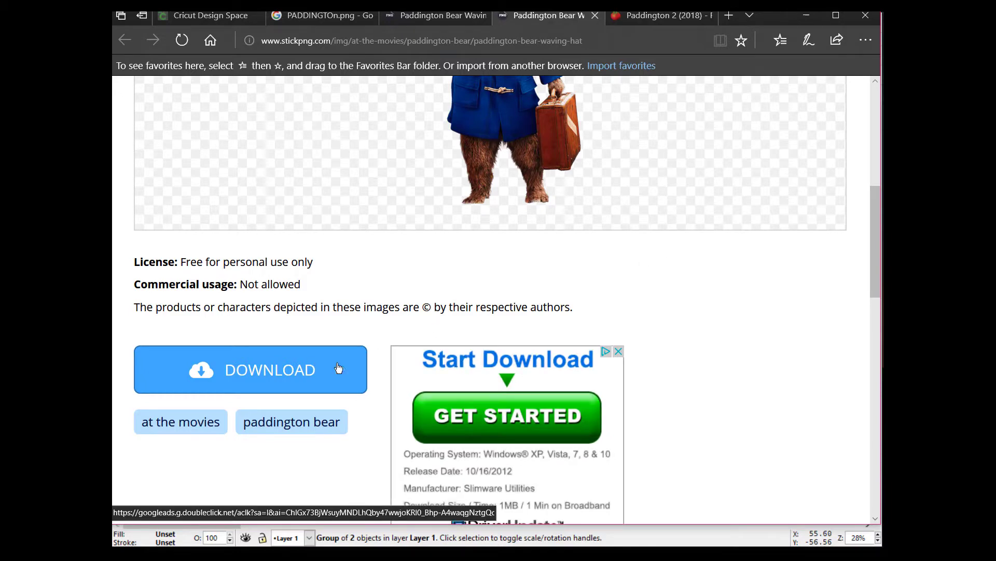
scroll(724, 258, "down", 2)
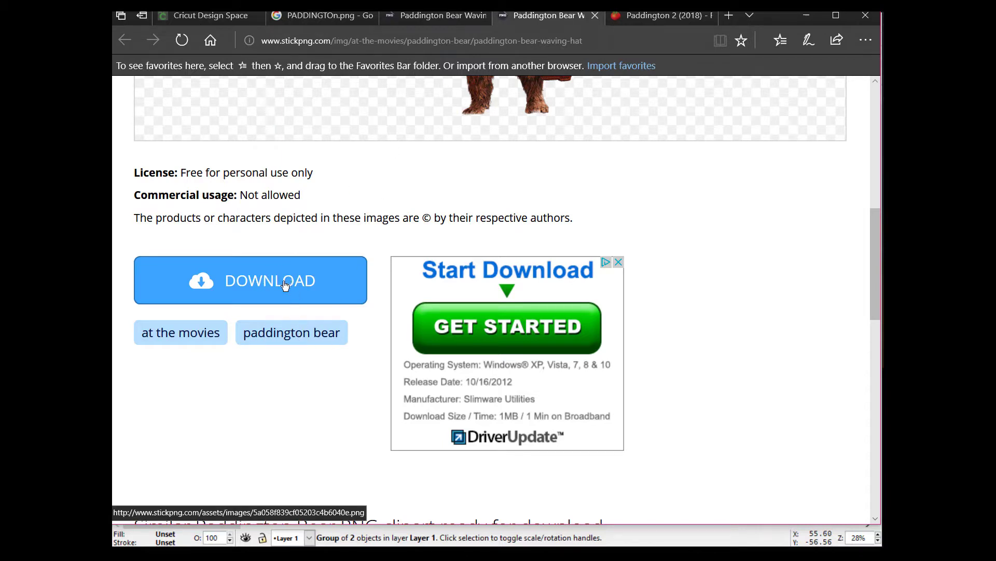
left_click(288, 287)
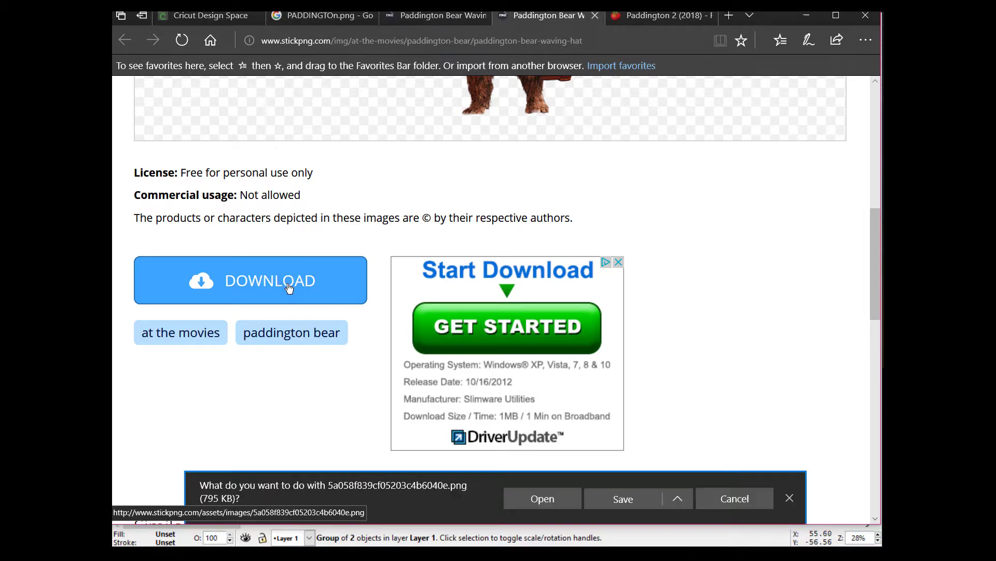
left_click(678, 502)
left_click(659, 478)
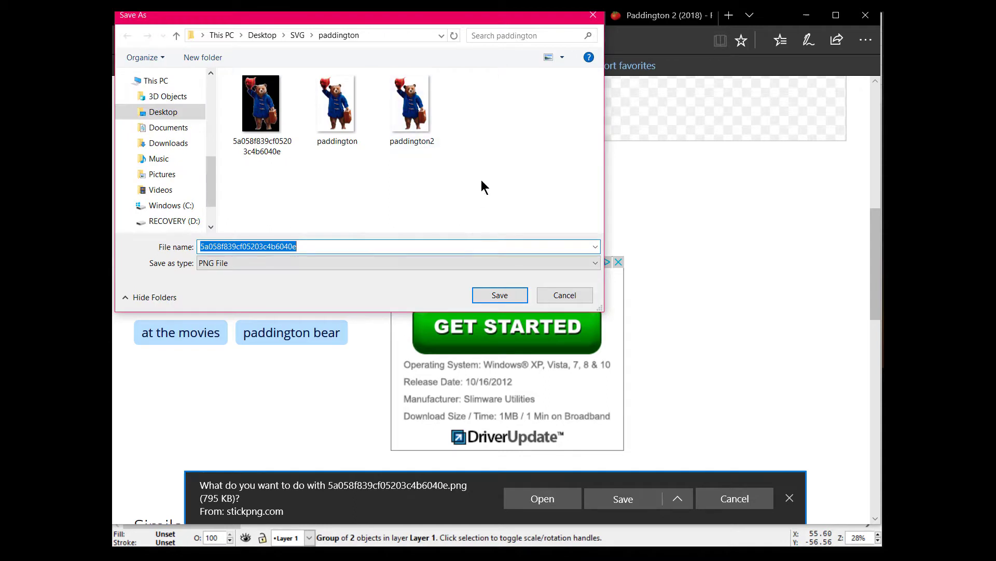
Step: Save the download as paddington2 in the paddington folder, replacing the existing file, and dismiss the download notice
left_click(415, 120)
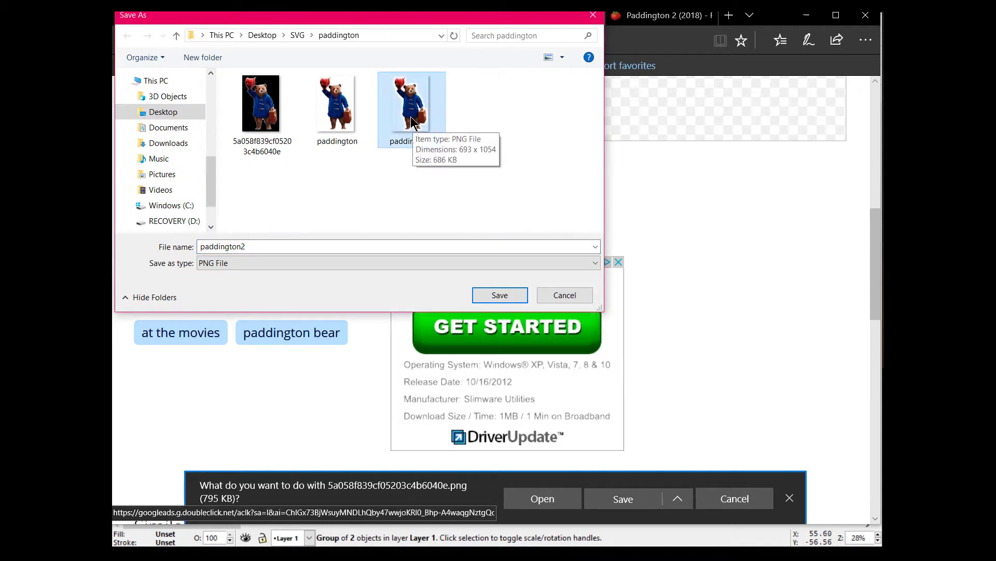
left_click(501, 293)
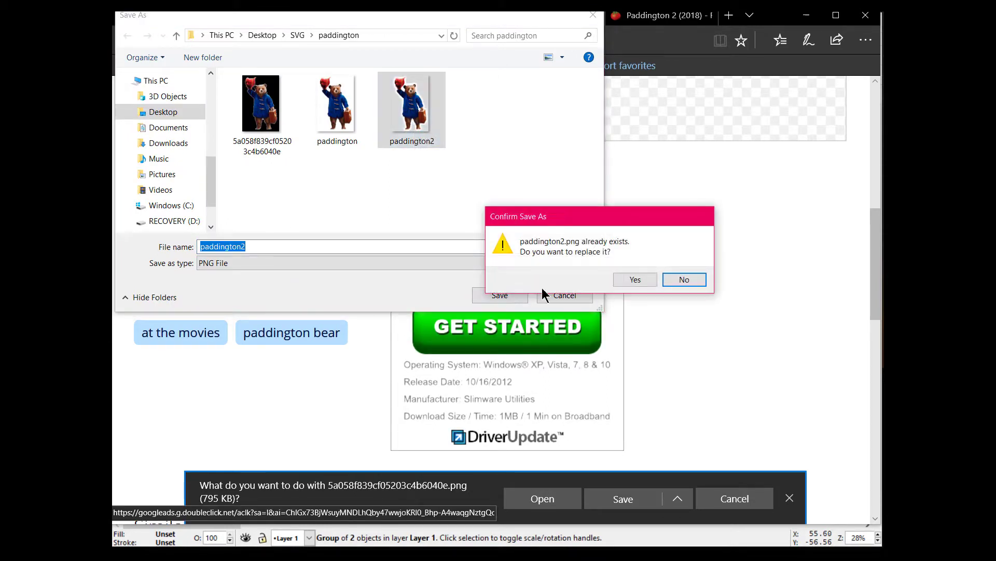
left_click(638, 284)
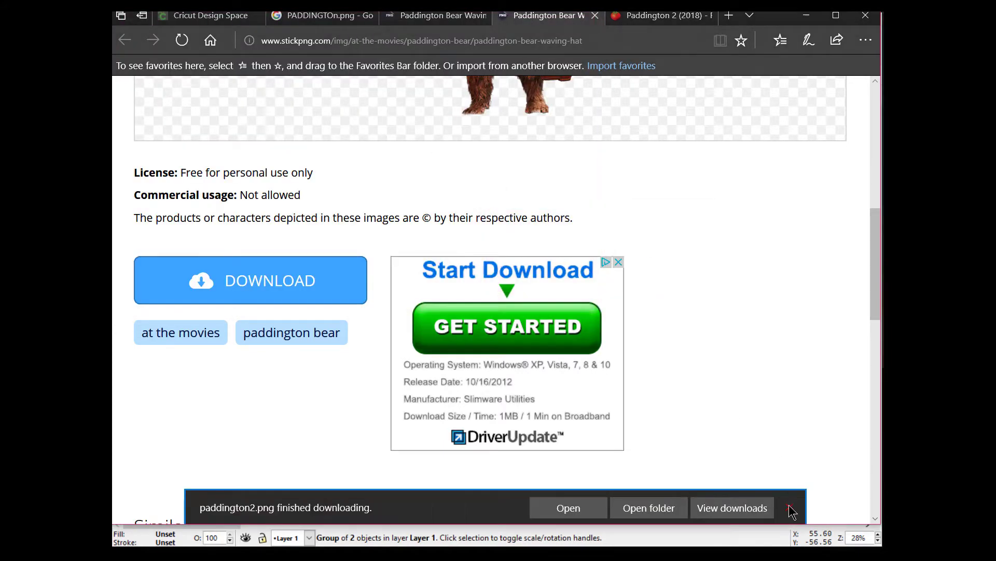
left_click(790, 509)
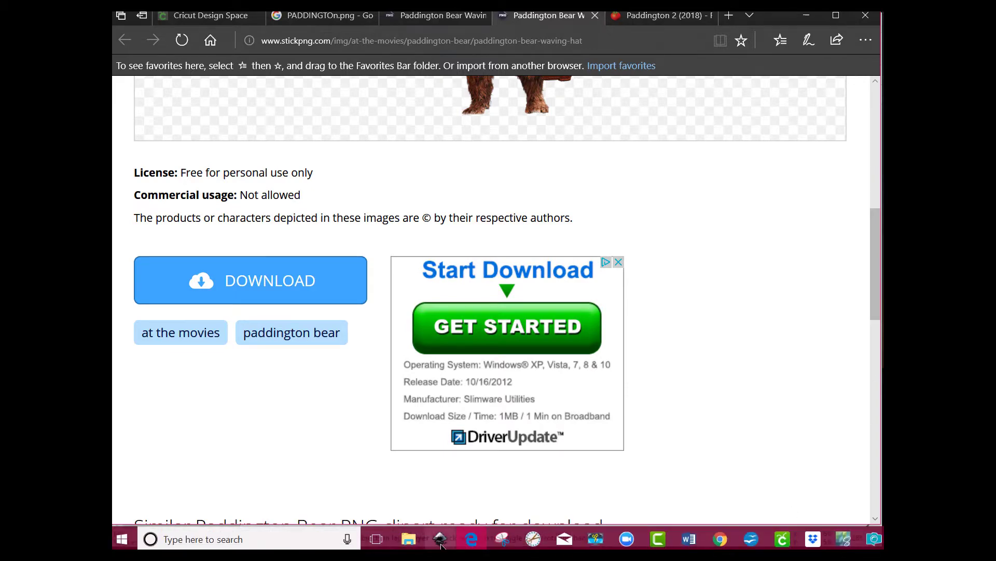
Step: Switch to Inkscape and delete the existing Paddington artwork from the canvas
left_click(441, 542)
left_click(308, 262)
key("Delete")
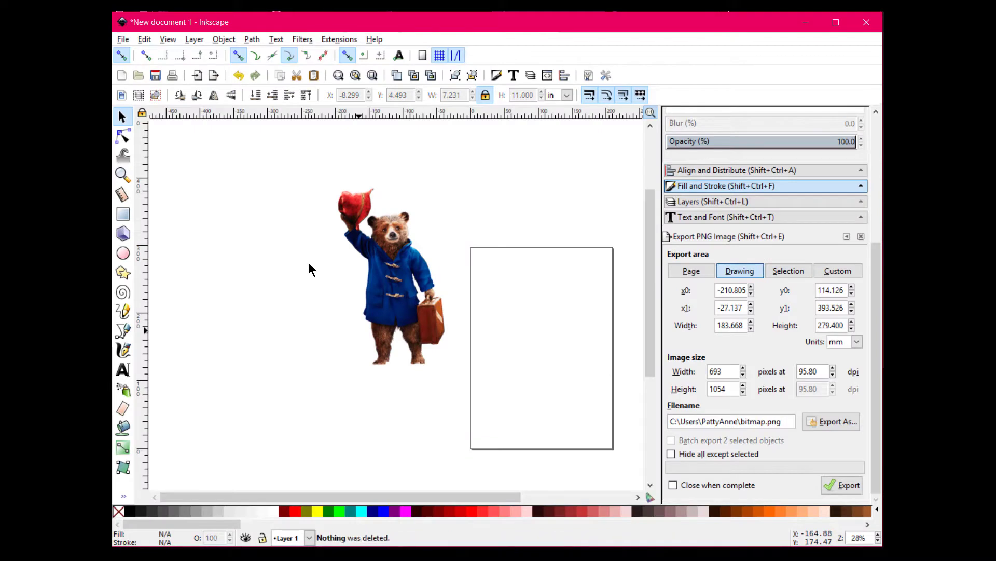
left_click(412, 282)
key("Delete")
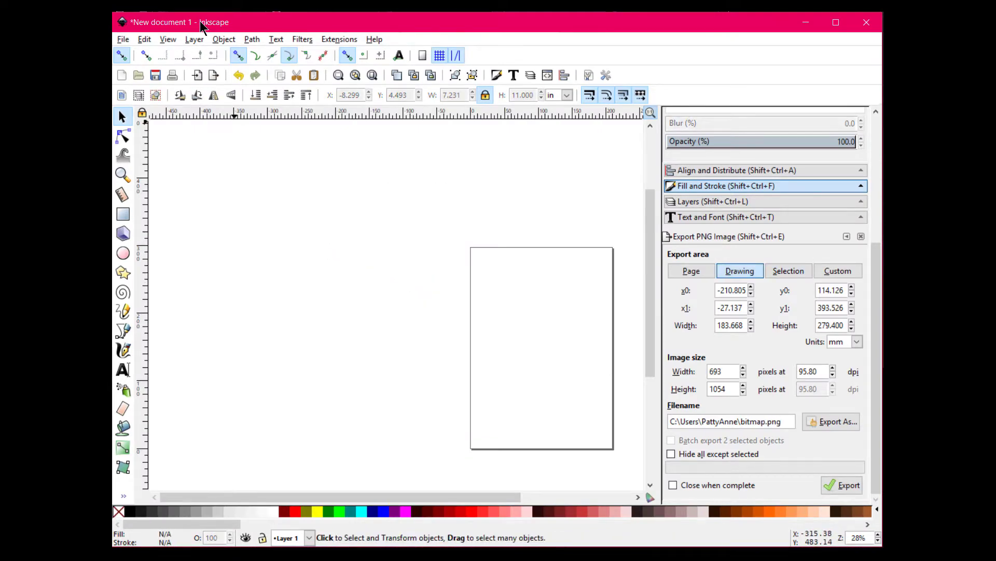
Step: Import paddington2 as an embedded image with DPI from file and None (auto) rendering, and reposition it on the canvas
left_click(123, 39)
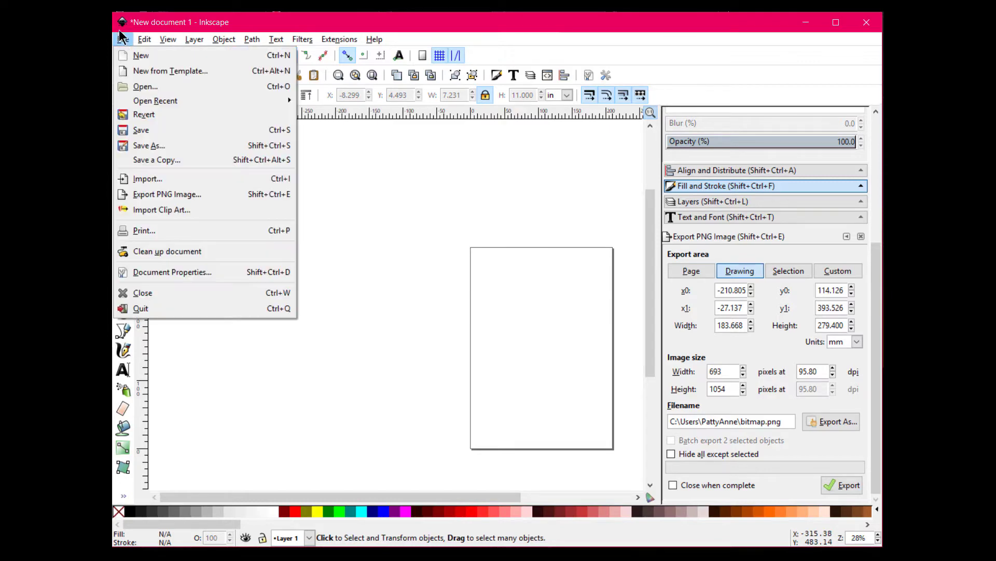
left_click(159, 179)
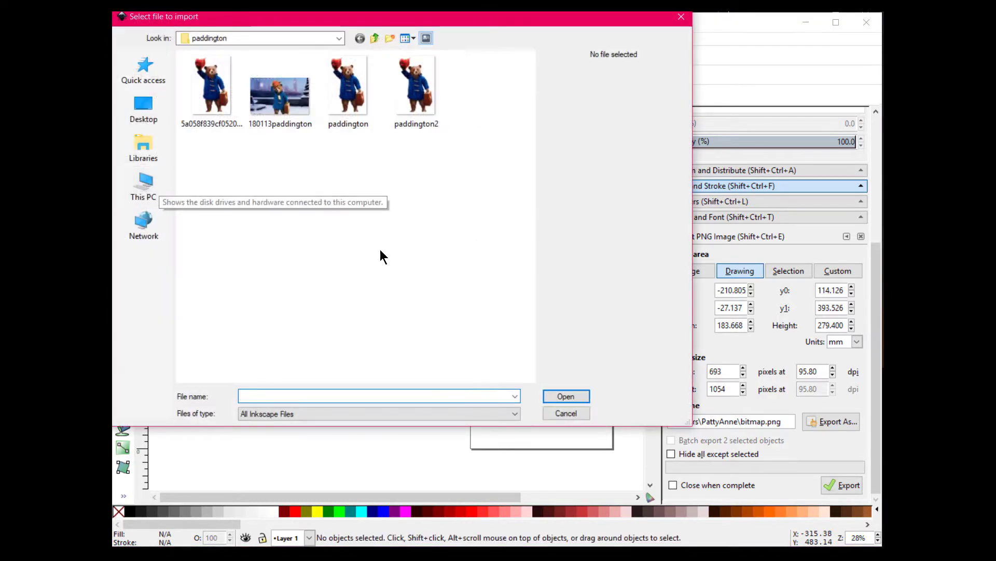
left_click(415, 89)
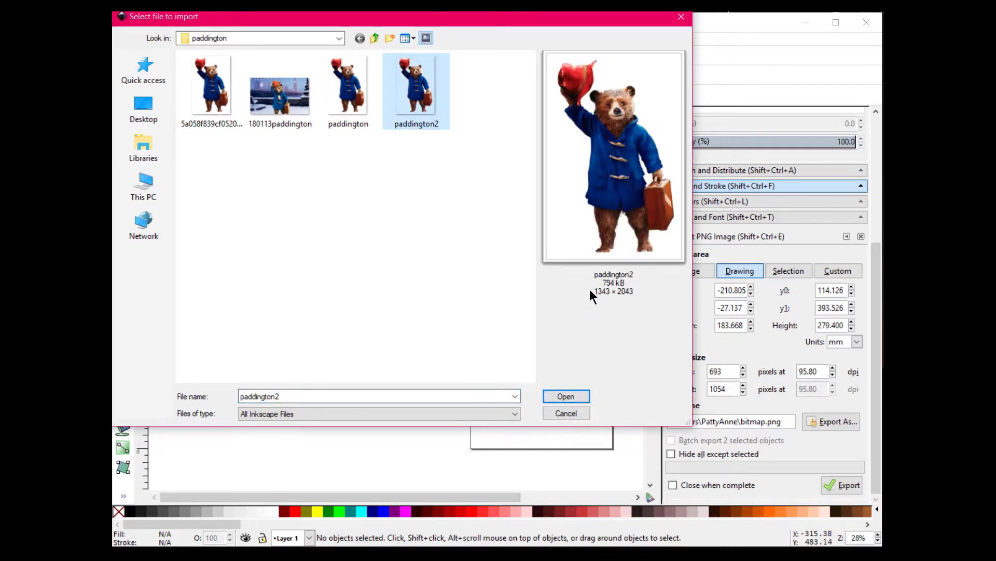
left_click(565, 397)
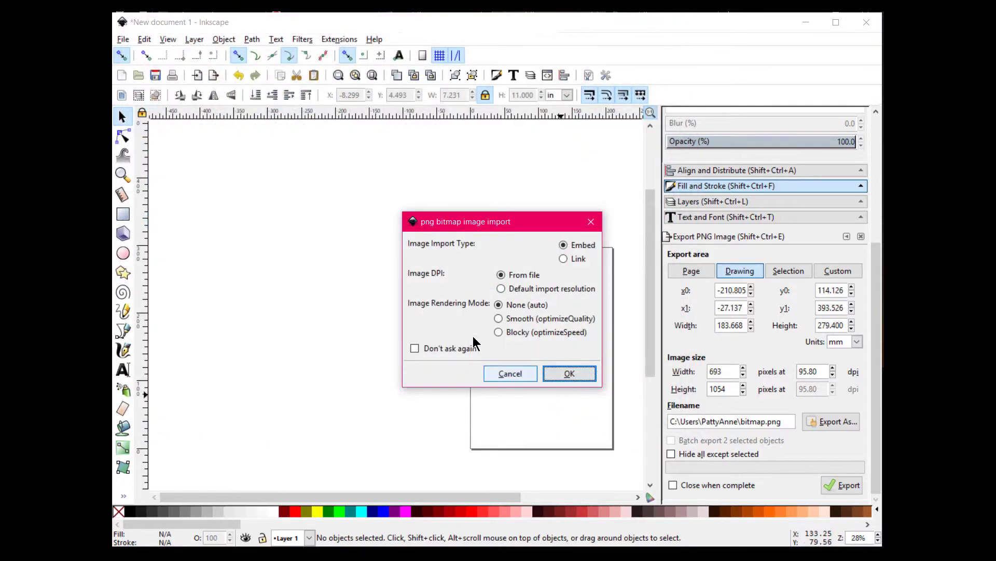
left_click(562, 373)
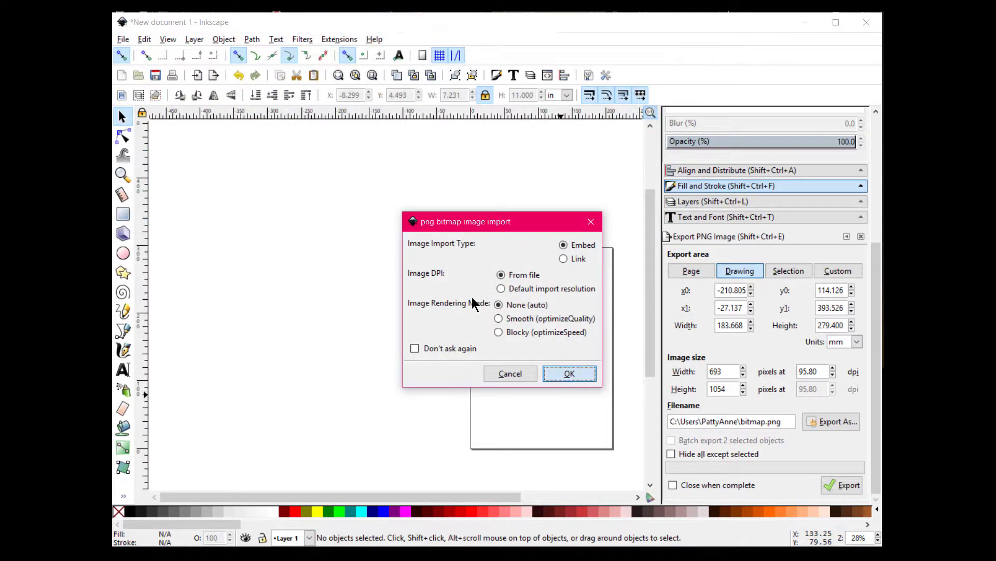
left_click_drag(469, 277, 360, 263)
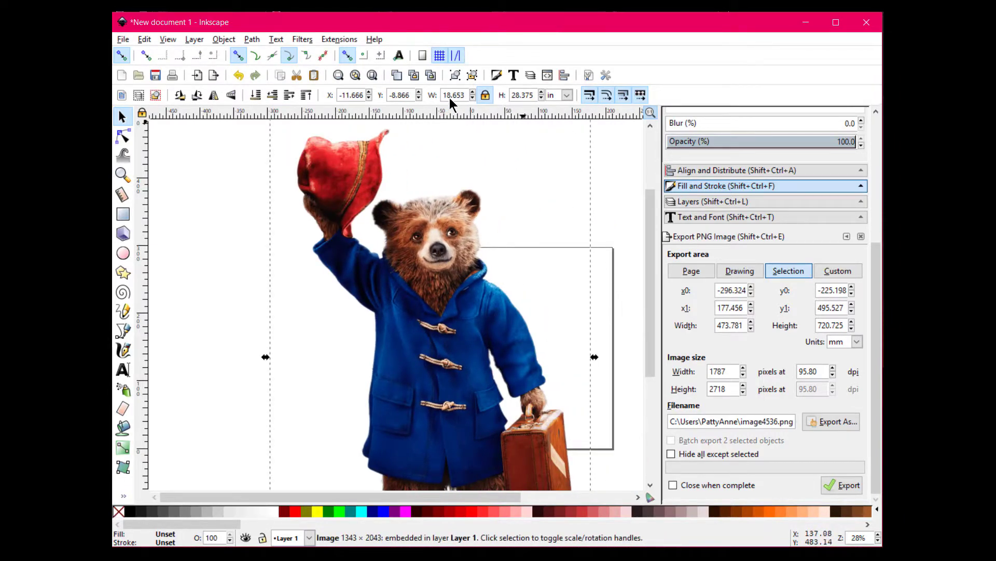
Step: Switch the size units of the image to millimetres and back to inches
left_click(567, 95)
left_click(555, 169)
left_click(567, 95)
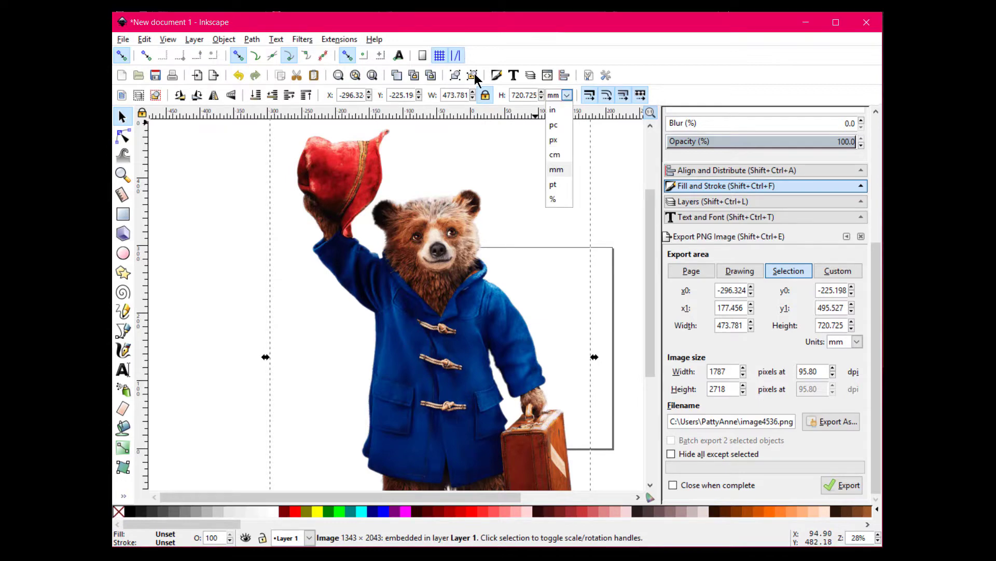
left_click(556, 112)
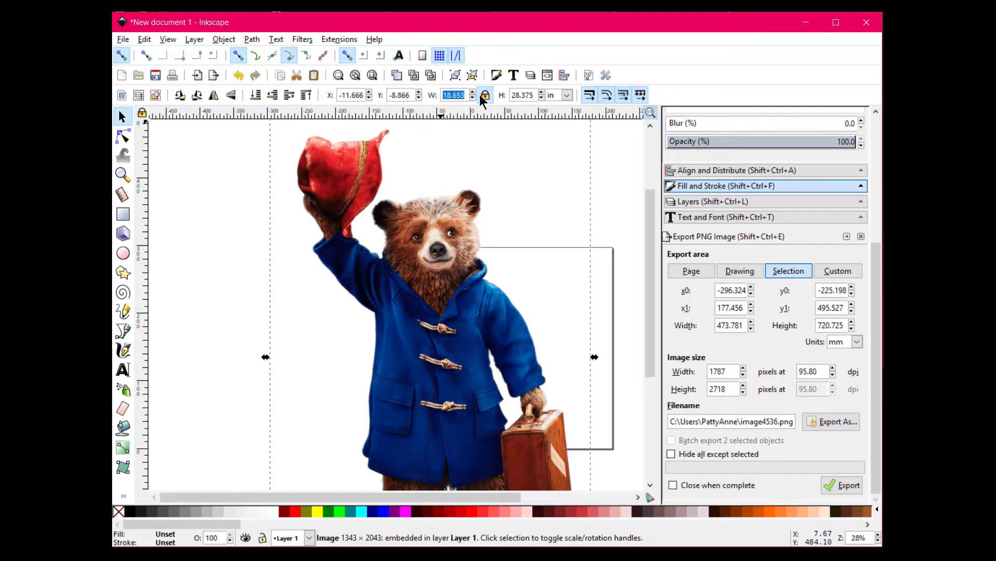
Step: Set the bear image's height to 11 in with the width-height proportion unlocked
left_click(516, 96)
left_click_drag(517, 96, 552, 96)
key("BackSpace")
key("BackSpace")
type("11")
left_click(485, 95)
left_click(485, 96)
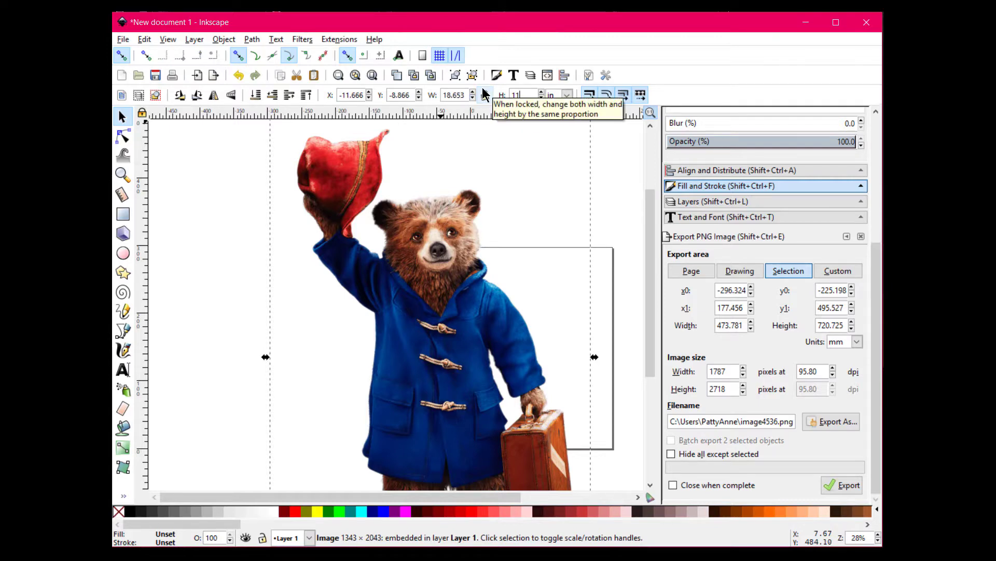
type("11")
key("Return")
scroll(452, 267, "down", 6)
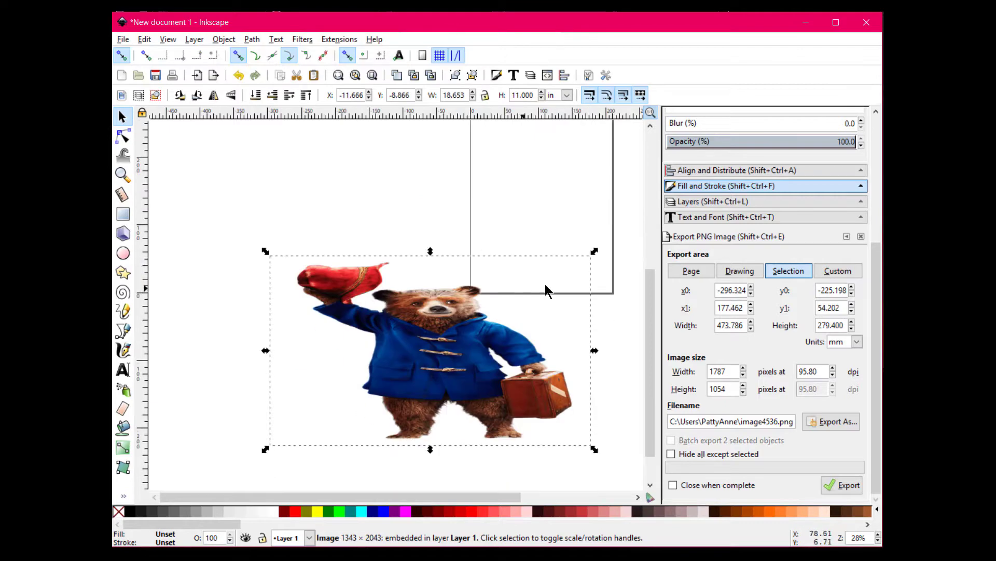
Step: Undo the disproportionate resize of the bear image and lock its width-height ratio
left_click(238, 75)
scroll(506, 228, "up", 6)
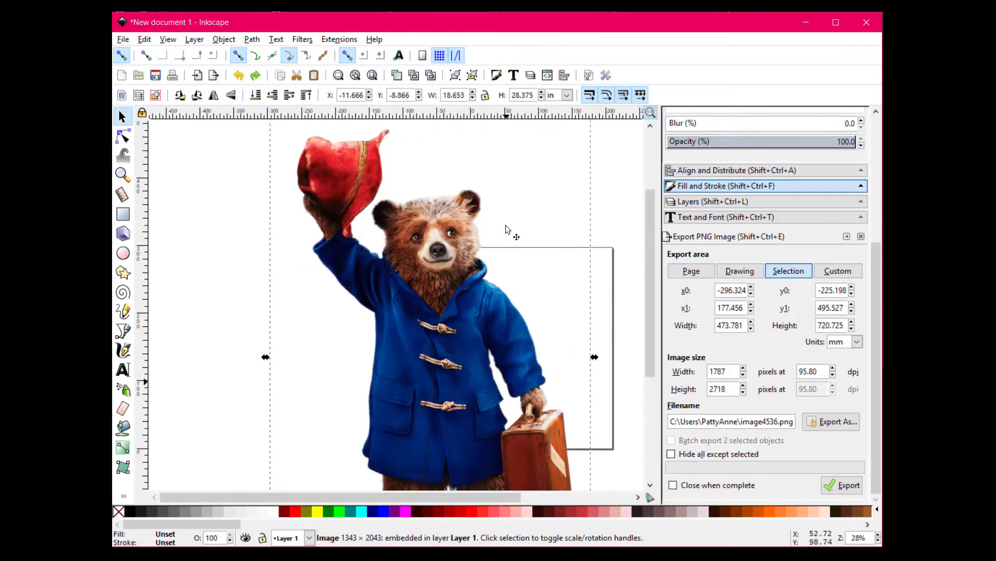
left_click(486, 96)
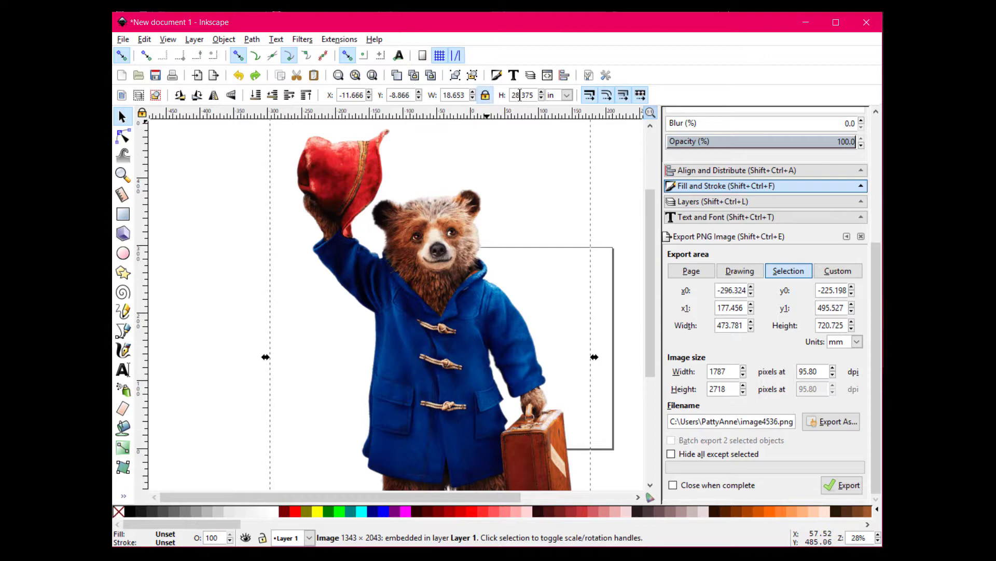
Step: Set the bear image's height to 11 in with its proportions locked and move it up into the empty canvas beside the page
left_click_drag(513, 95, 554, 99)
type("11")
key("Return")
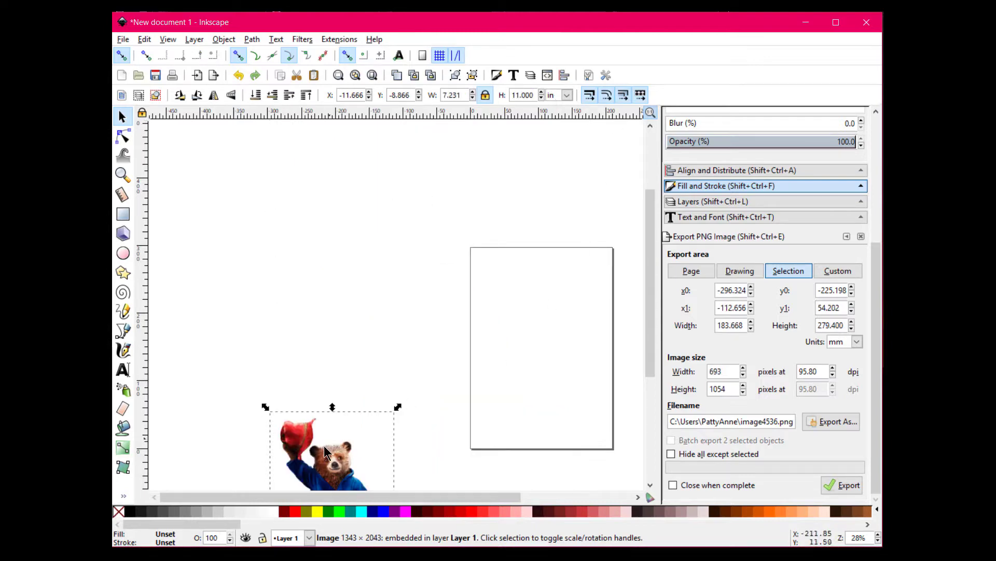
left_click_drag(327, 450, 351, 223)
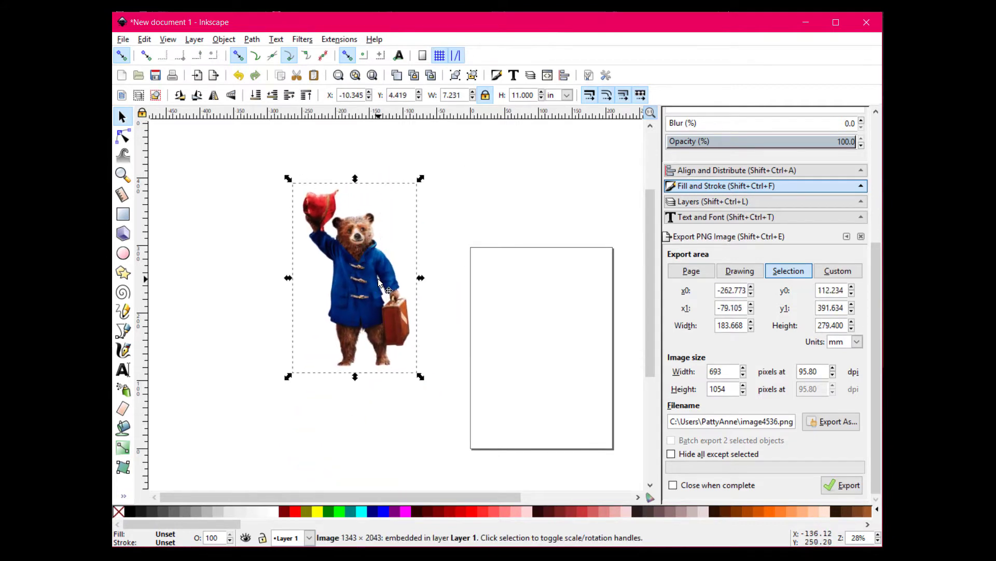
scroll(376, 319, "down", 1, "ctrl")
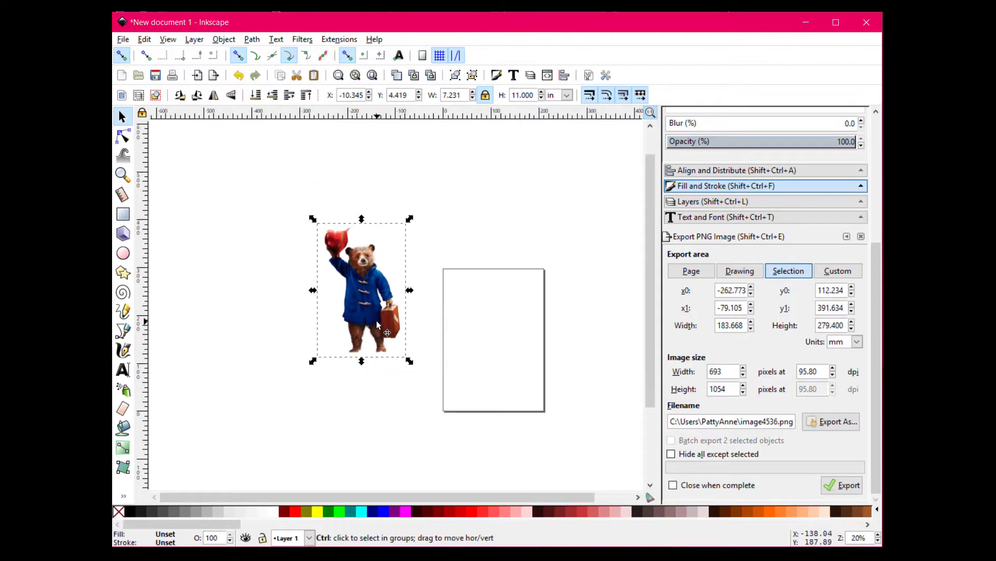
scroll(386, 326, "up", 1, "ctrl")
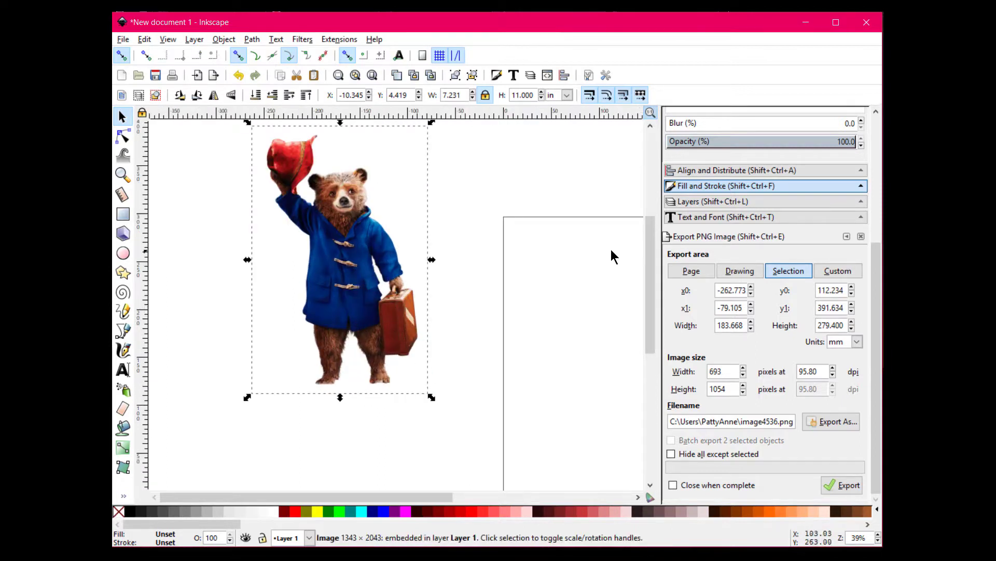
left_click_drag(652, 282, 648, 263)
left_click_drag(292, 277, 312, 271)
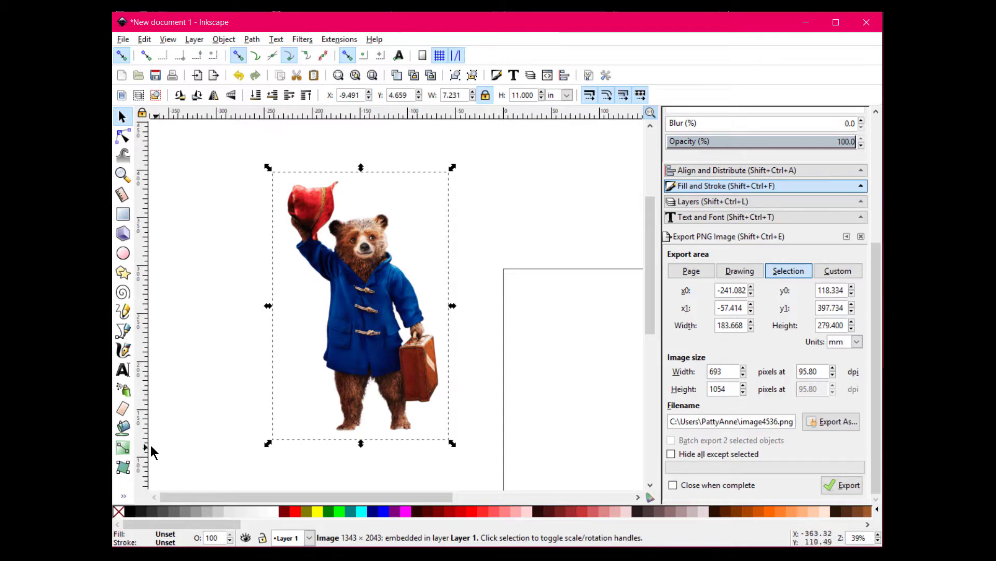
Step: Bucket-fill the bear's shape by Alpha with threshold 17, grow 30 mm and Small gap closing to create an offset backing
left_click(123, 427)
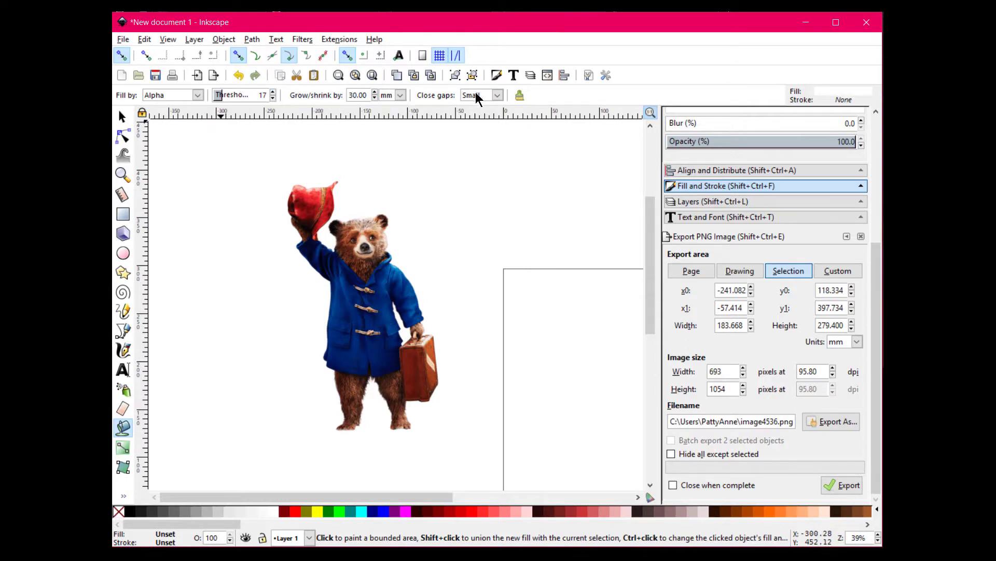
left_click(497, 95)
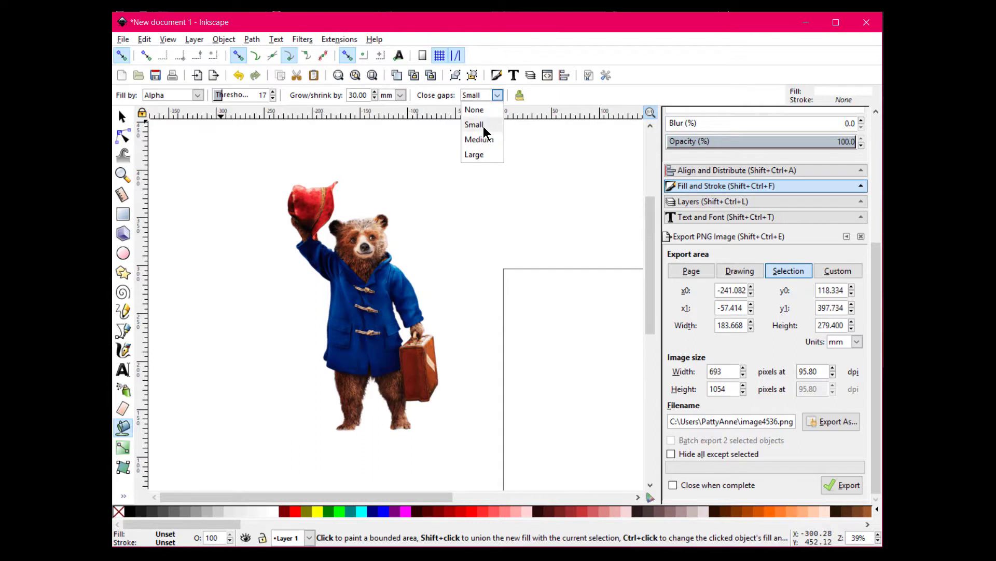
left_click(409, 101)
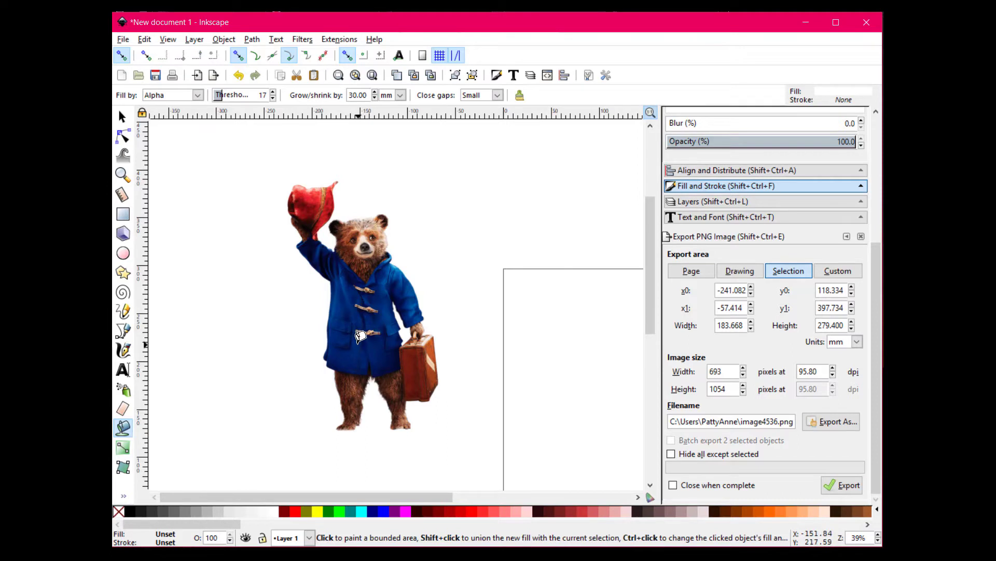
left_click(309, 272)
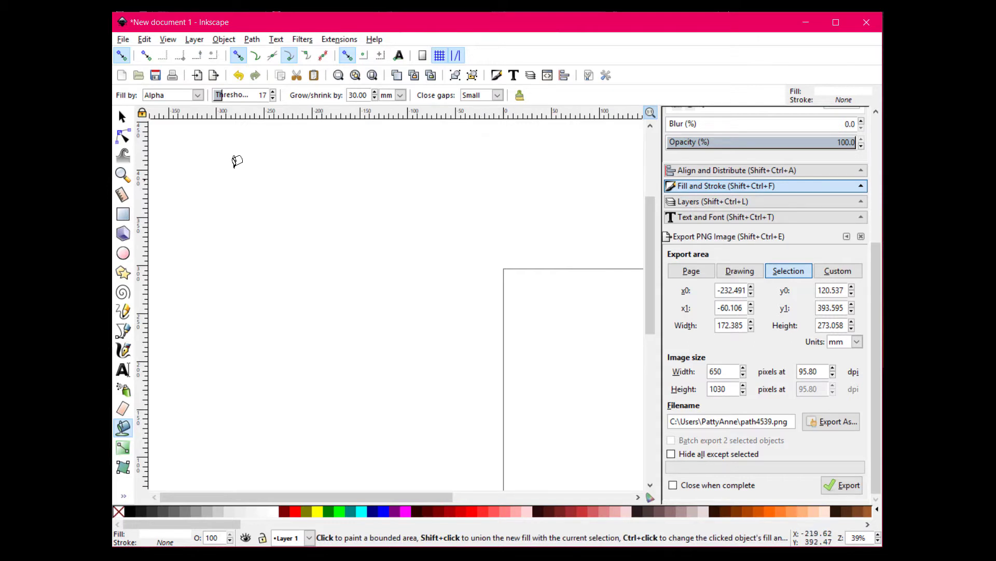
Step: Lower the filled backing shape to the bottom, behind the bear image
left_click(123, 118)
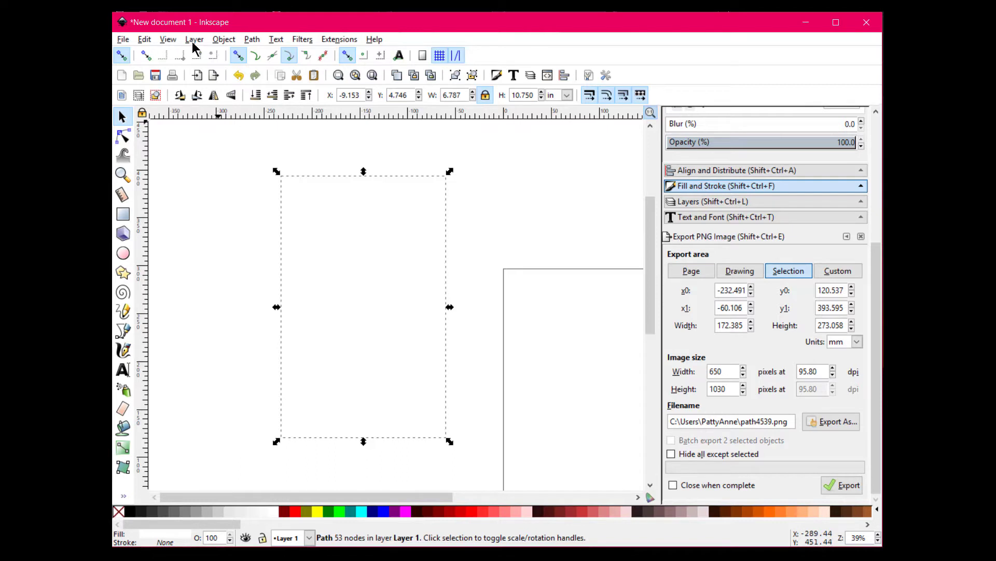
left_click(223, 40)
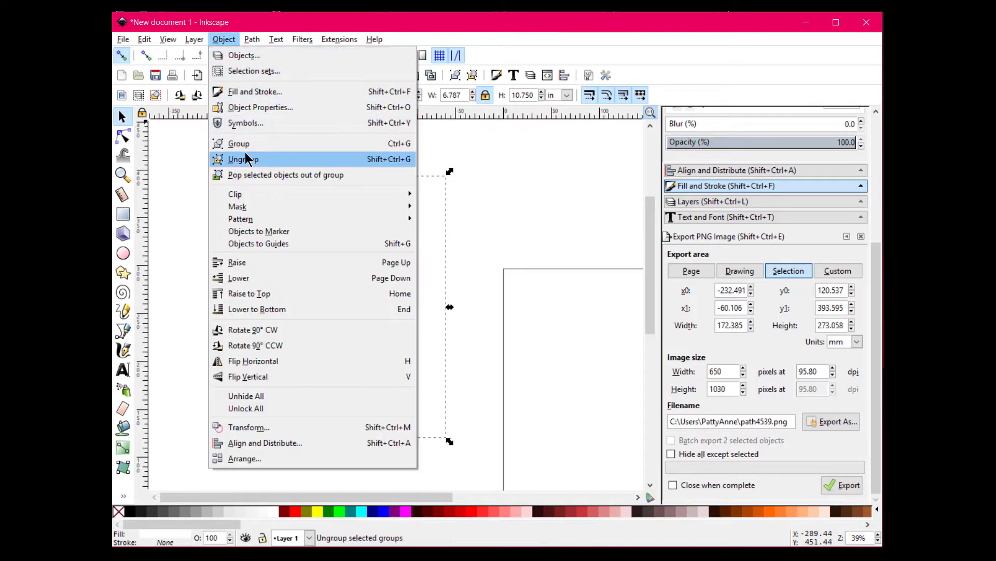
left_click(293, 308)
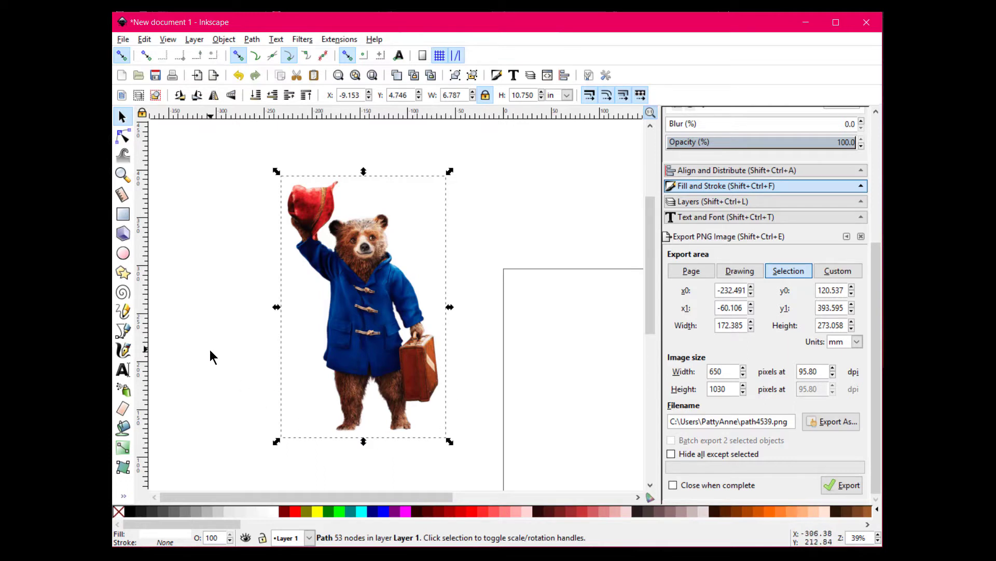
Step: Select all objects and group the bear image with its backing shape
left_click(123, 136)
left_click(187, 184)
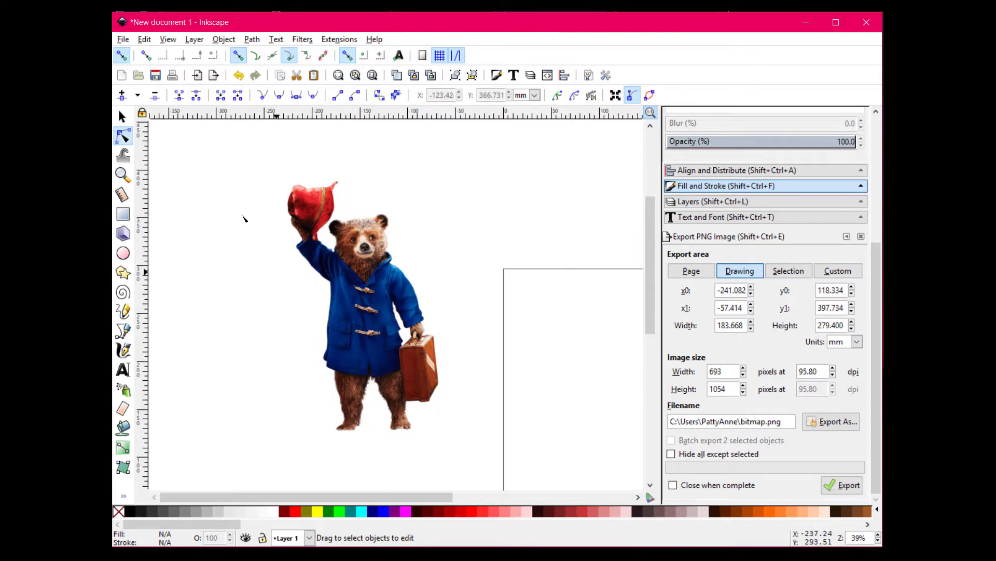
left_click(145, 40)
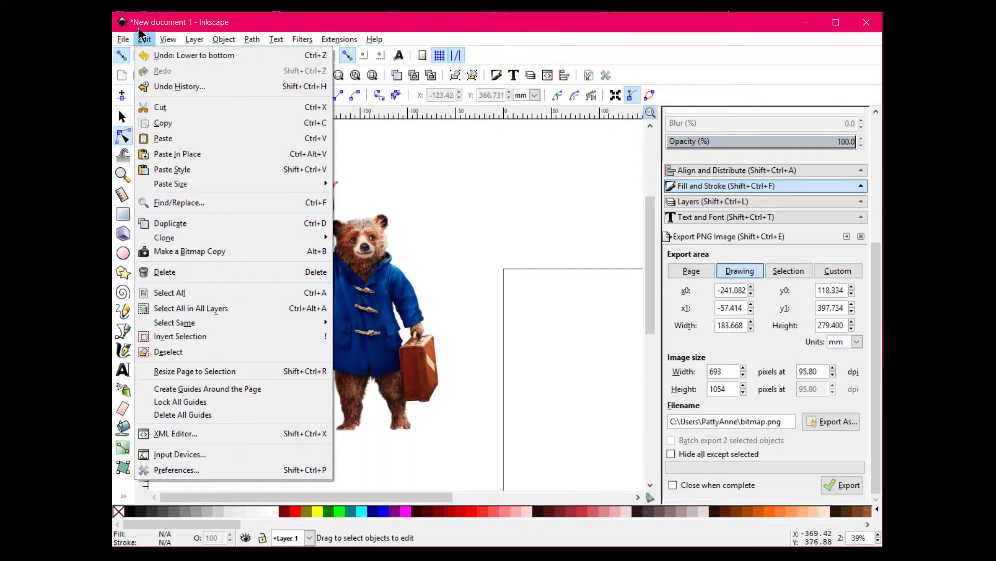
left_click(187, 292)
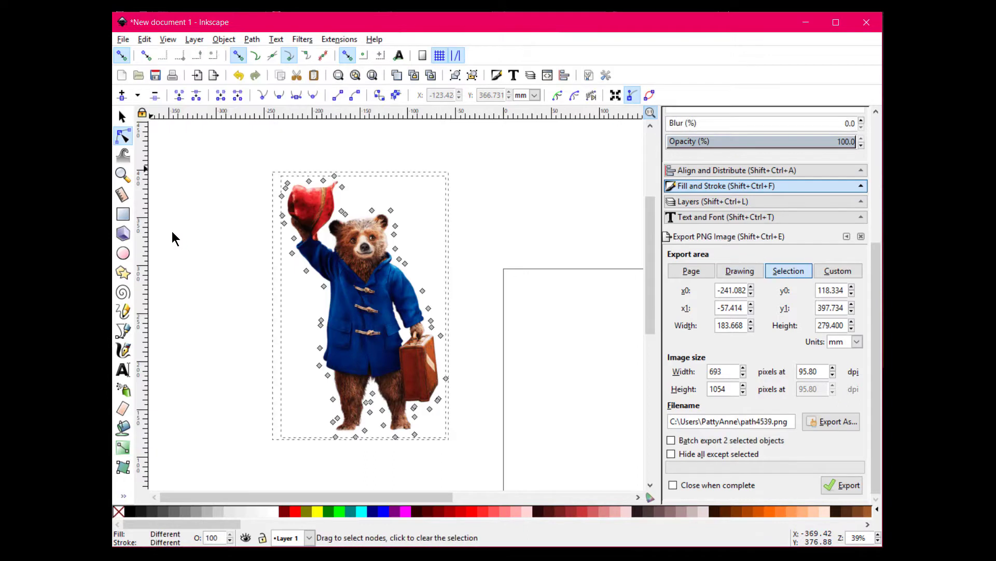
left_click(219, 41)
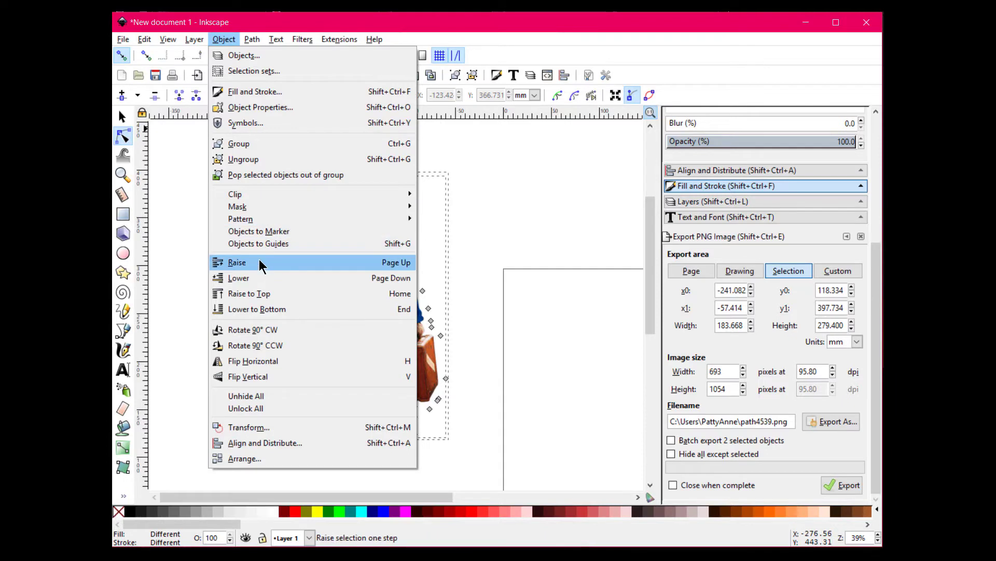
left_click(252, 143)
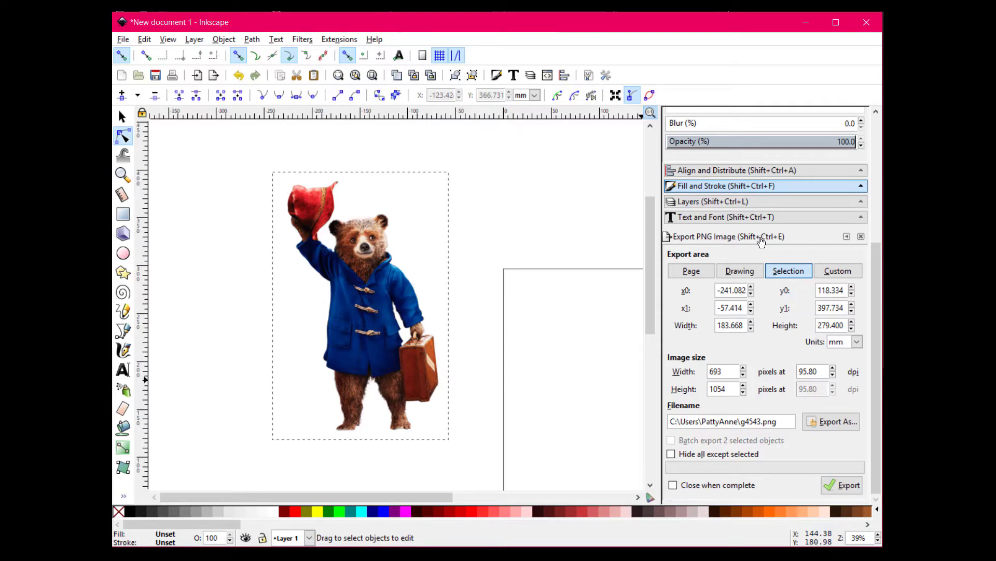
Step: Return to the Selector tool and reselect the grouped bear and backing as the export selection
left_click(123, 40)
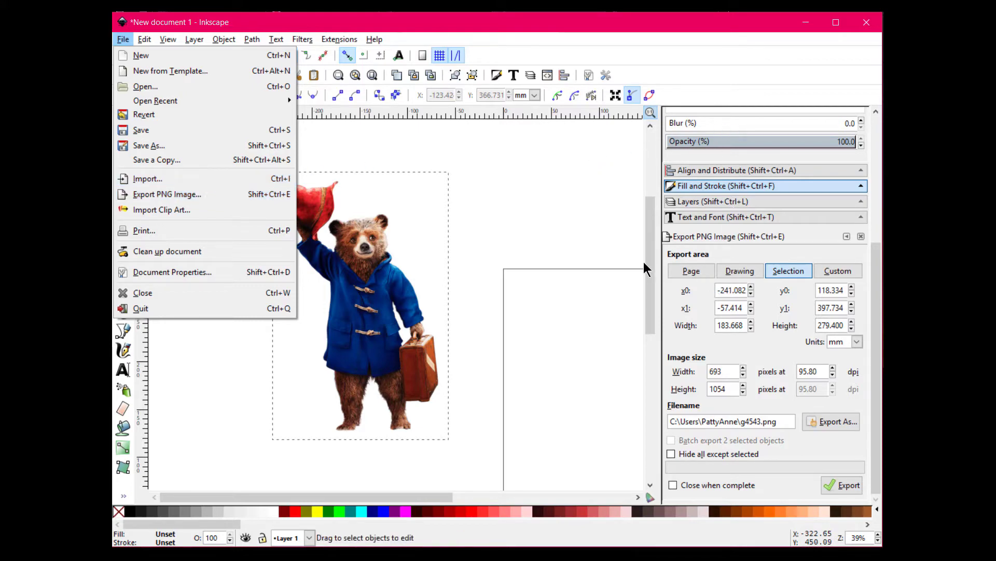
left_click(505, 164)
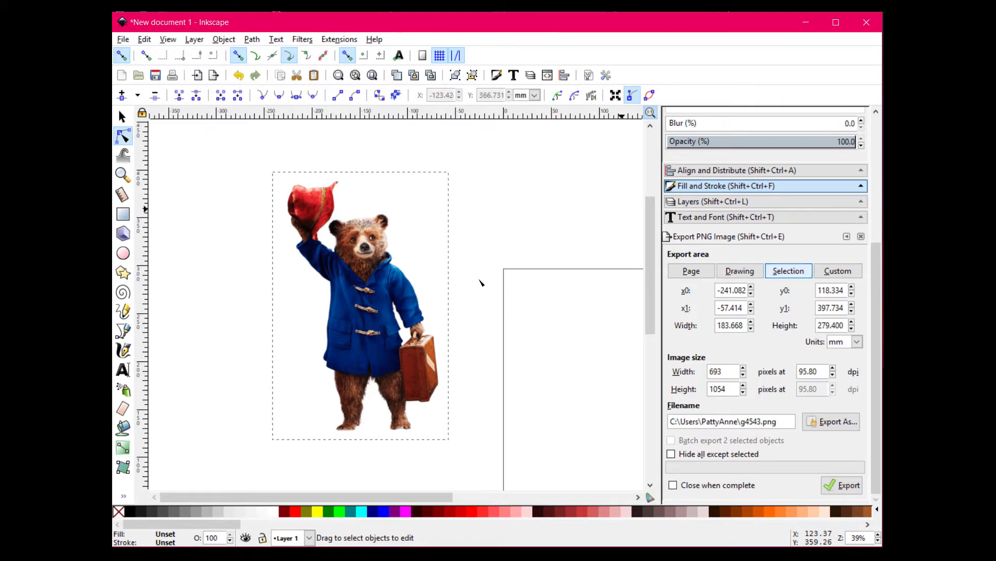
left_click(121, 117)
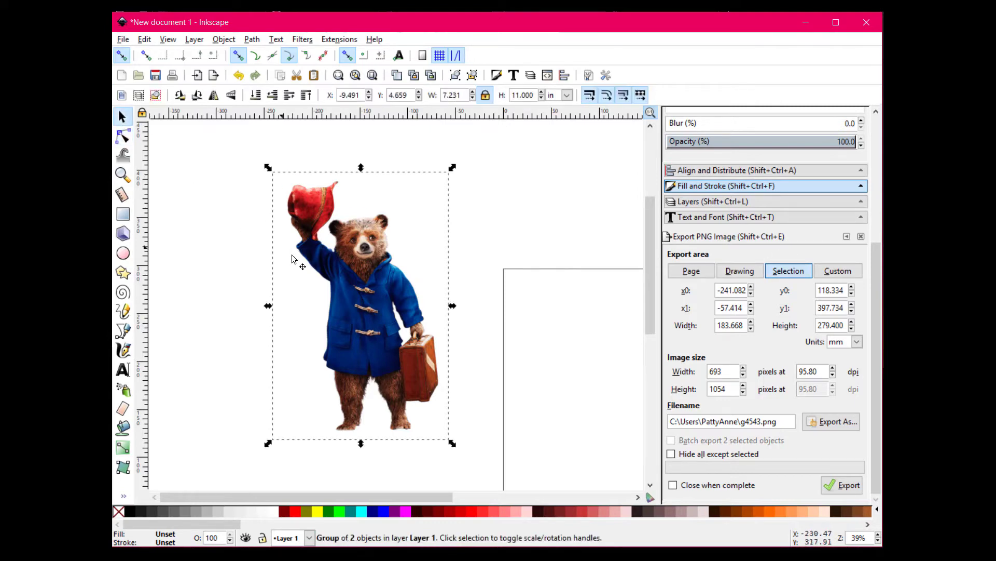
left_click(211, 243)
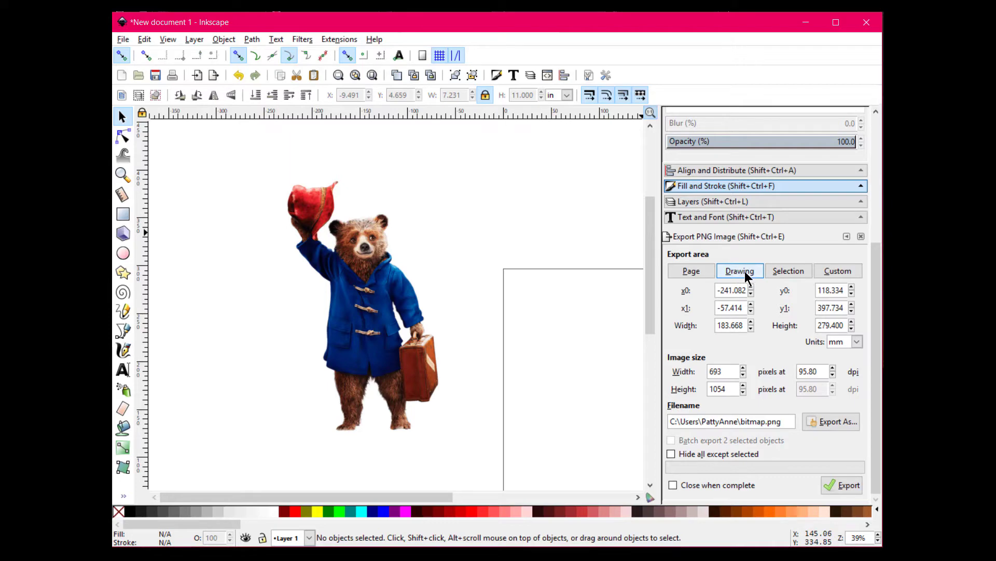
left_click(308, 228)
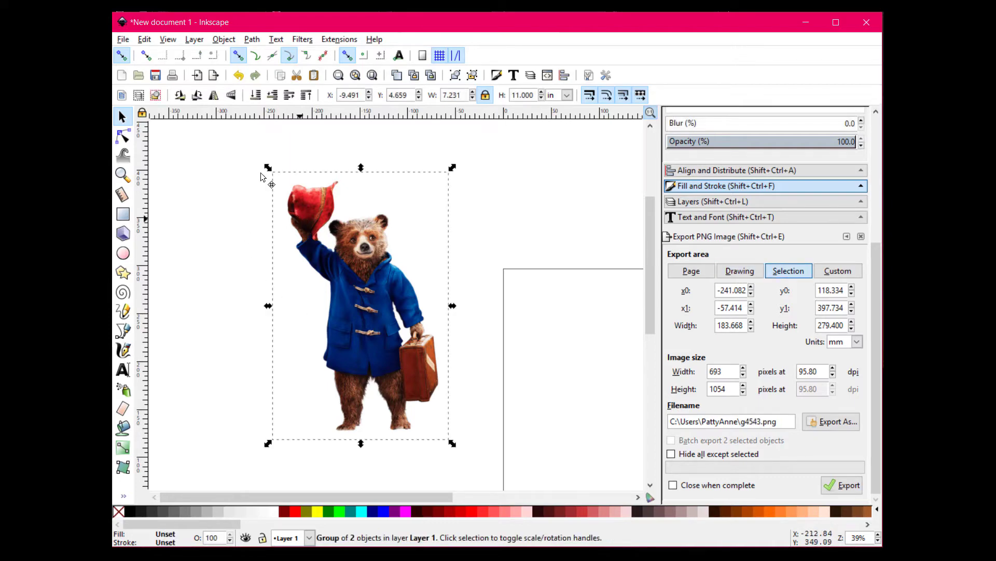
left_click(143, 39)
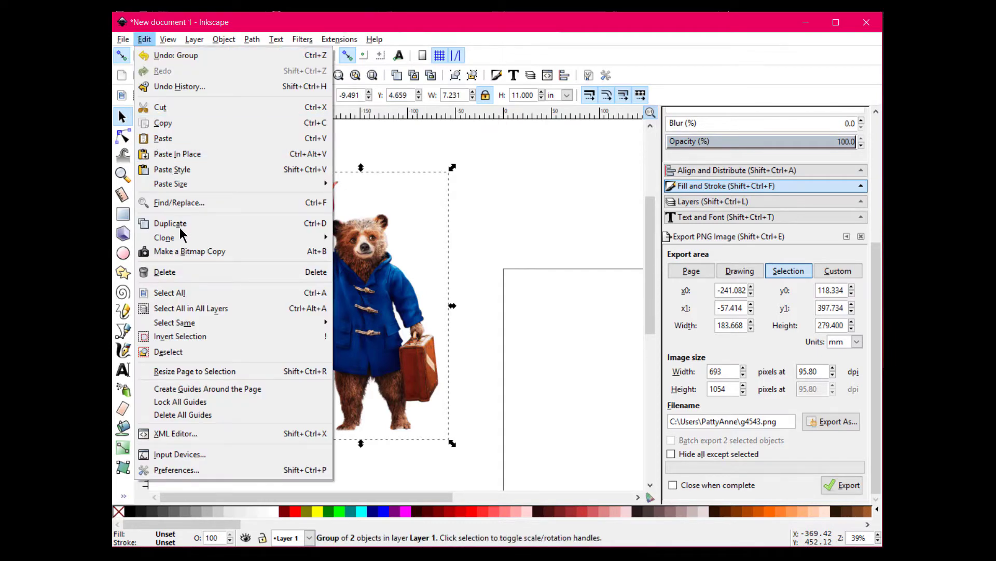
left_click(198, 293)
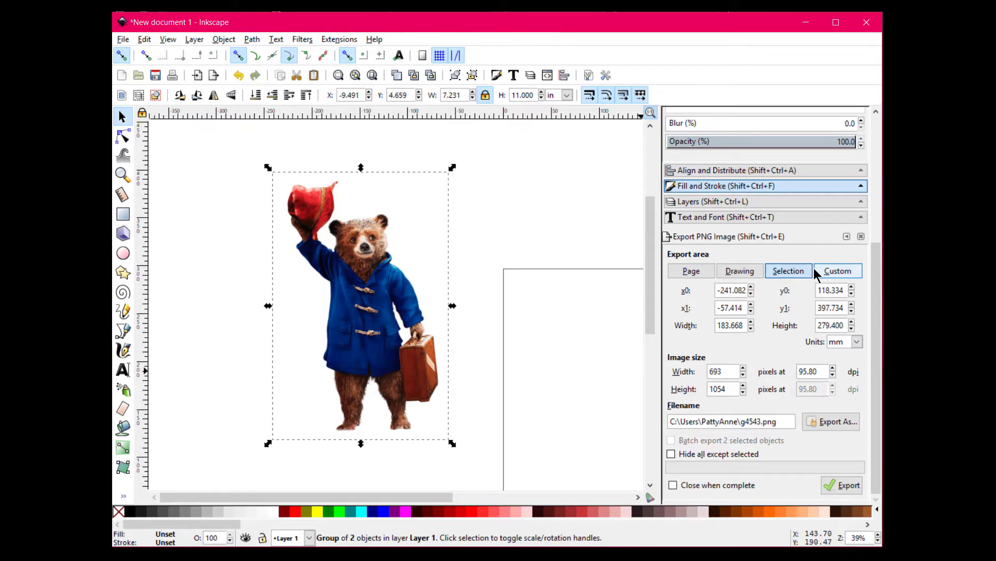
Step: Set the PNG export file to paddington2 in the Desktop folder SVG > paddington
left_click(836, 420)
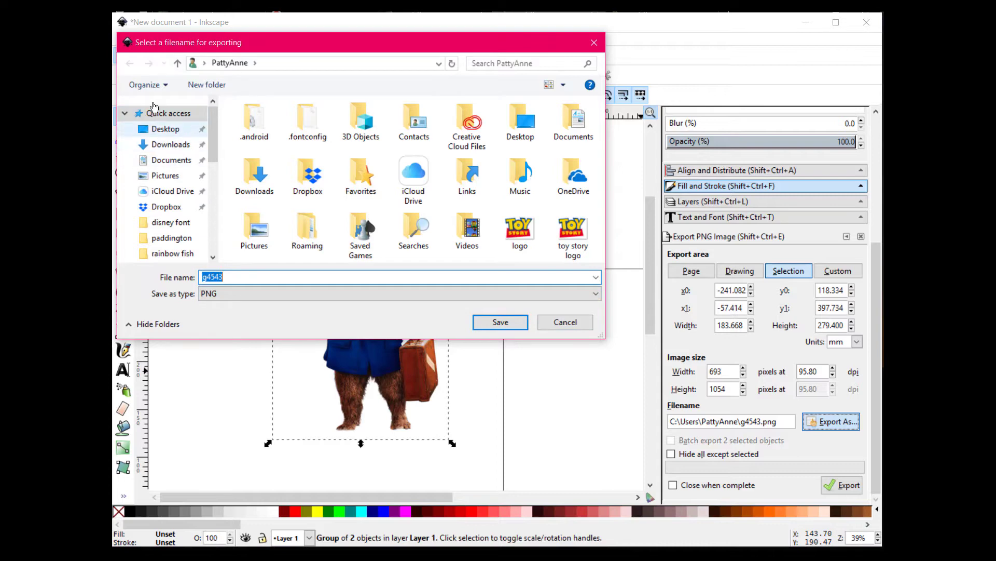
left_click(165, 128)
scroll(372, 182, "down", 5)
scroll(371, 177, "down", 5)
double_click(409, 136)
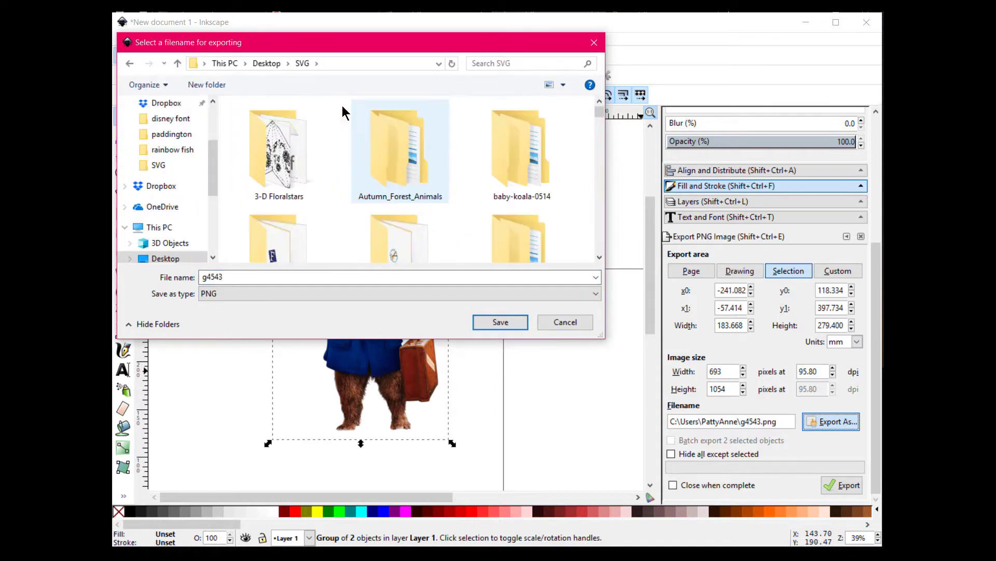
scroll(446, 179, "down", 6)
scroll(451, 183, "down", 10)
scroll(457, 182, "up", 2)
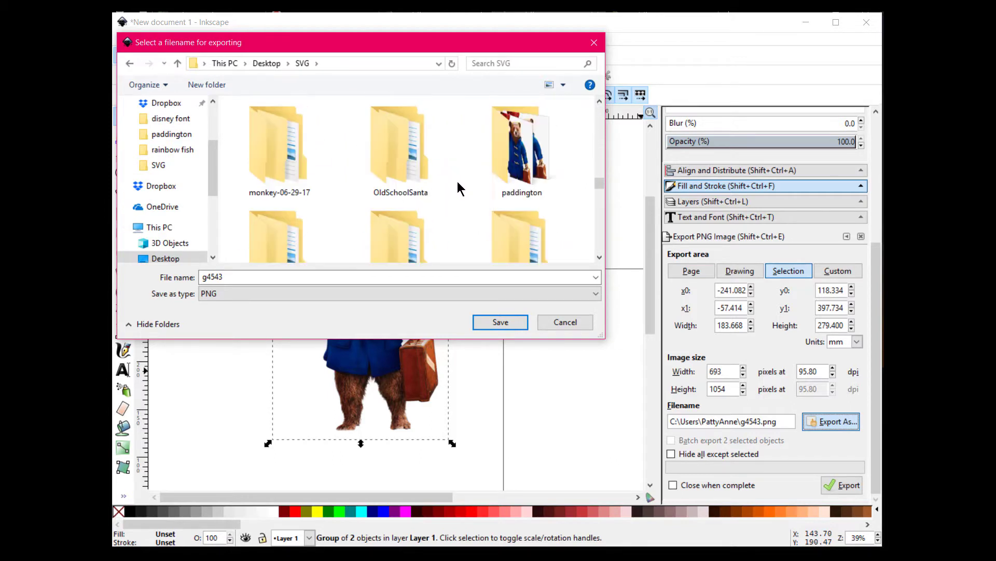
double_click(490, 208)
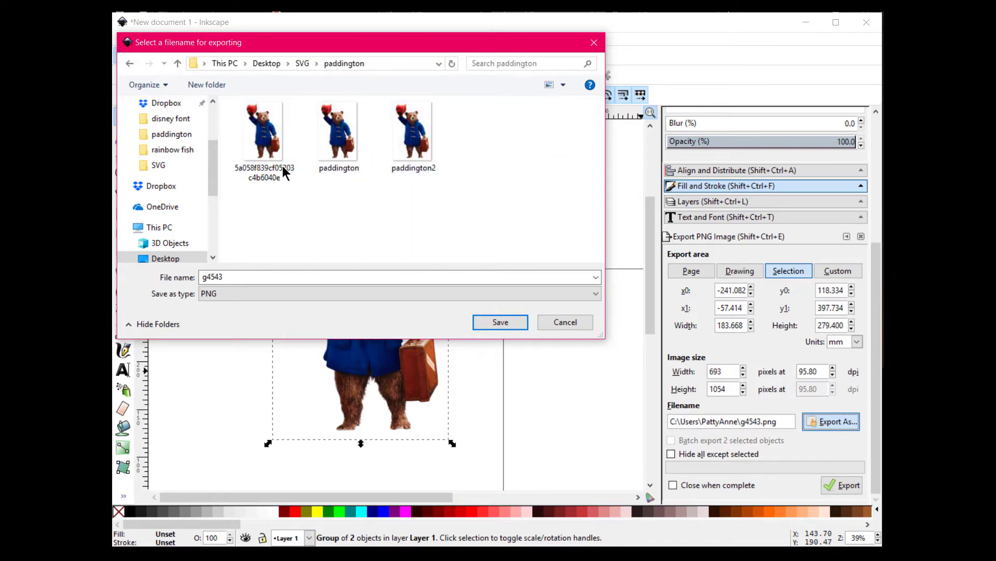
left_click(410, 140)
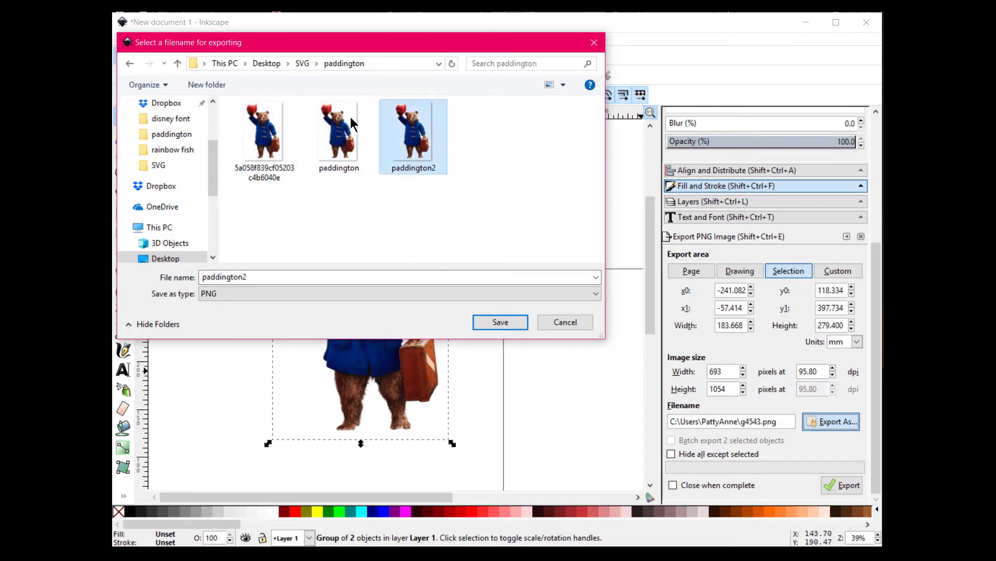
left_click(509, 325)
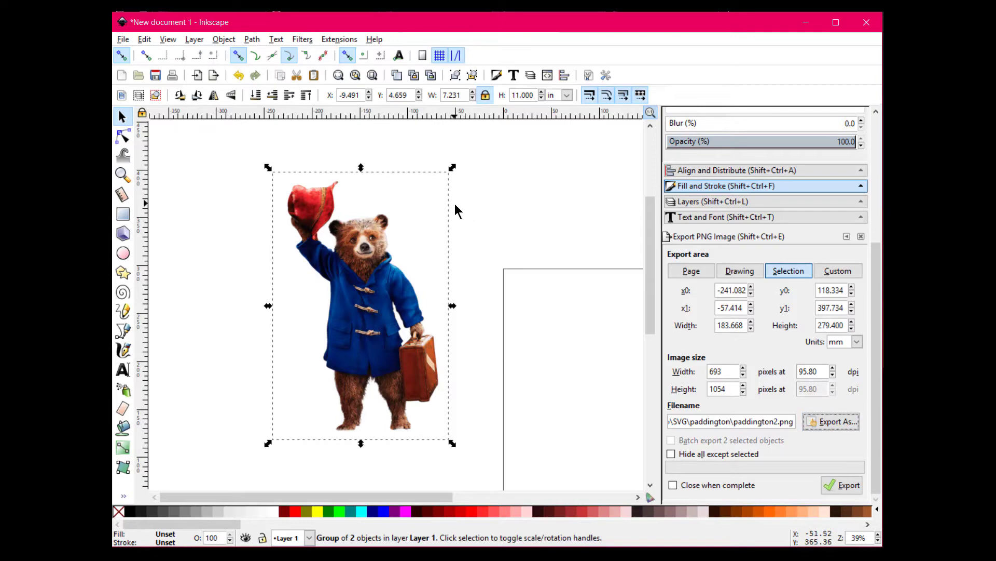
Step: Export the selected group as paddington2.png to the Desktop folder SVG > paddington, replacing the existing file
left_click(828, 422)
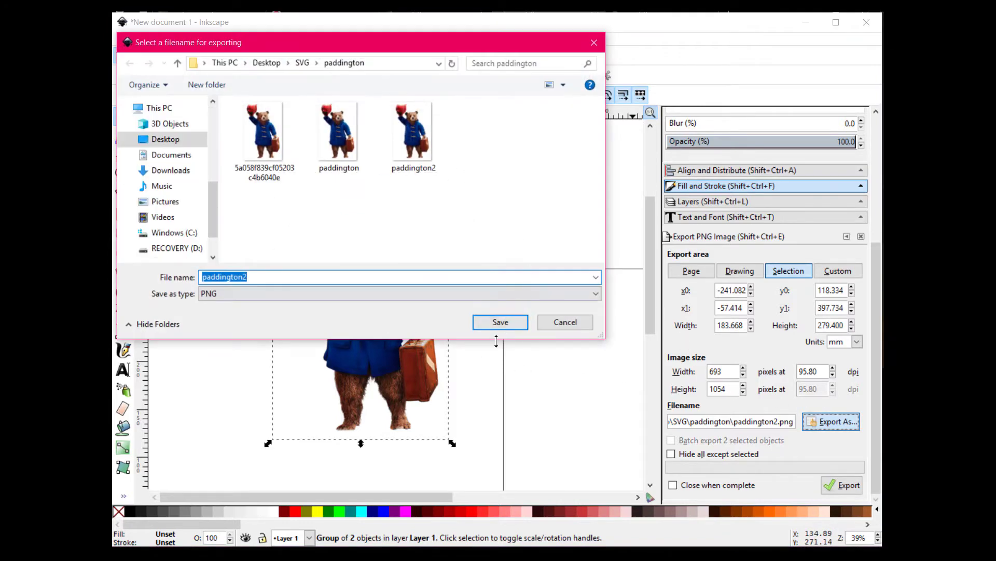
left_click(429, 161)
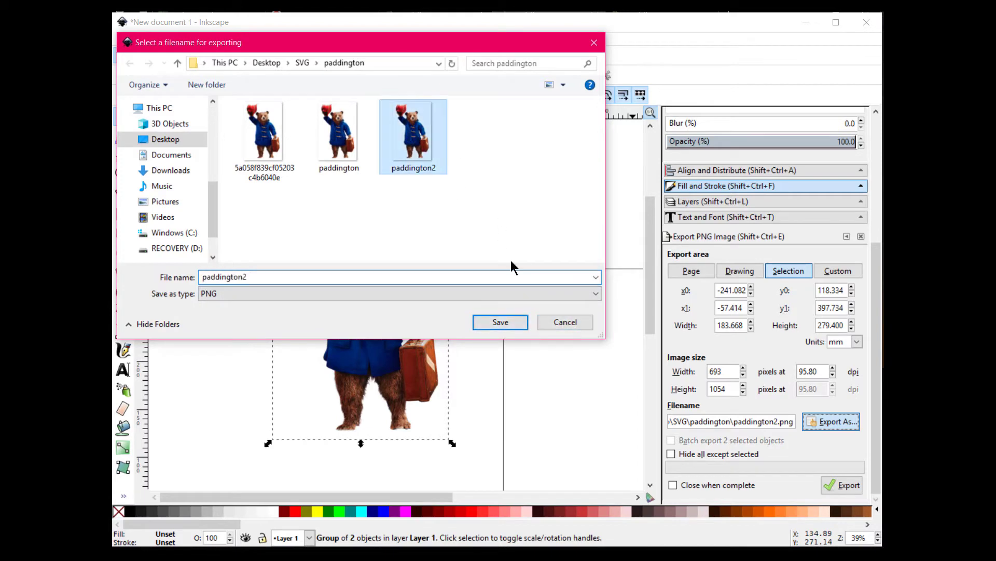
left_click(501, 322)
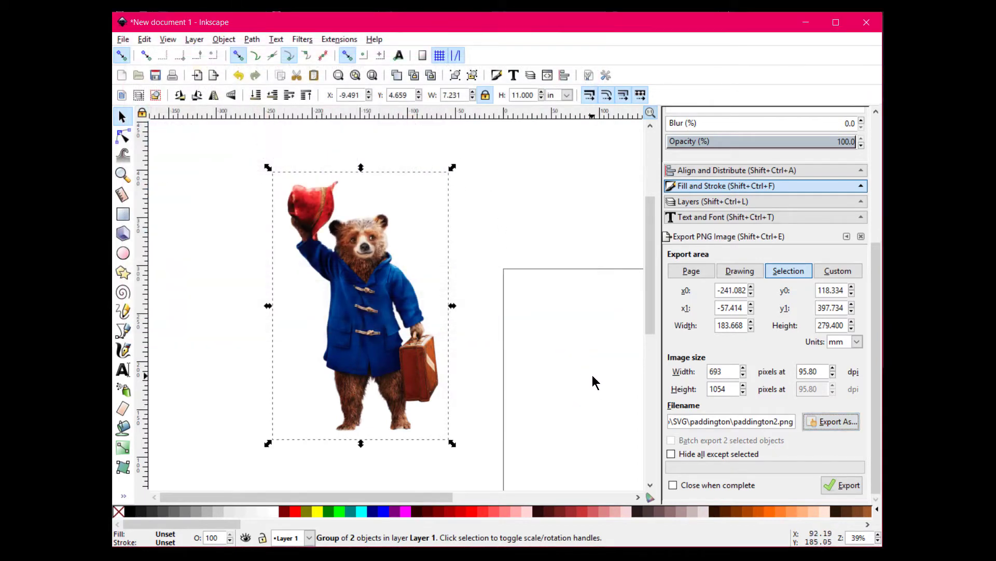
left_click(843, 488)
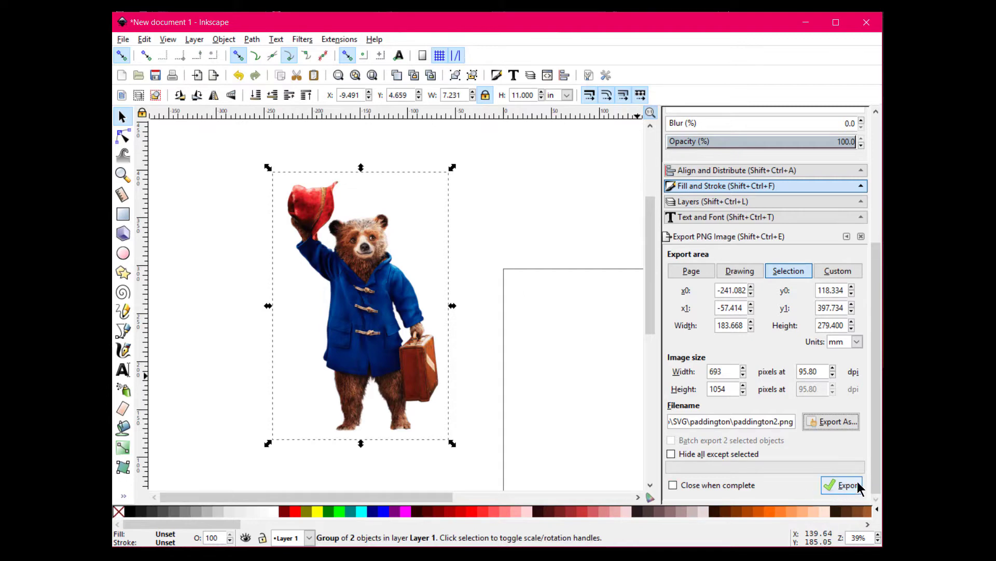
left_click(840, 488)
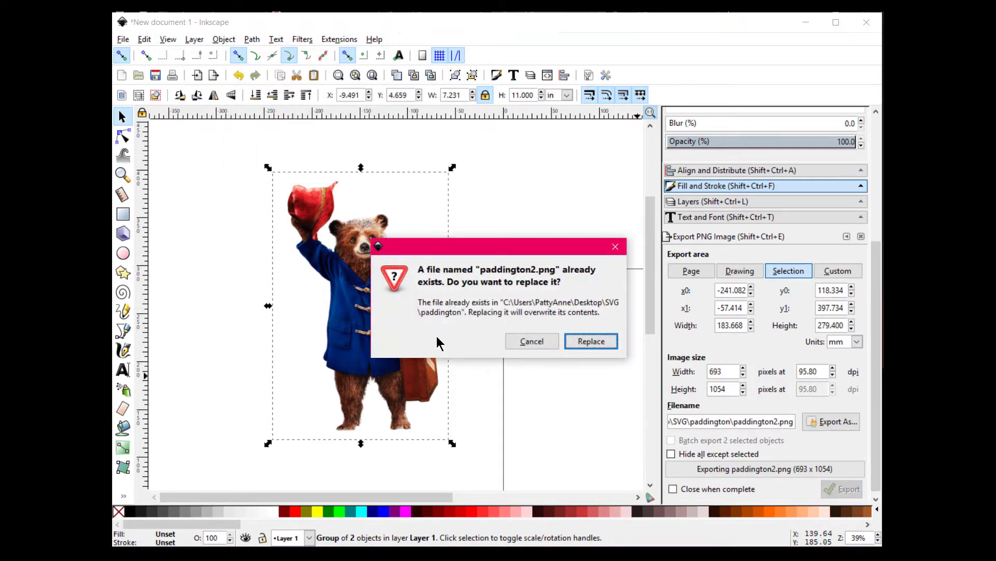
left_click(602, 346)
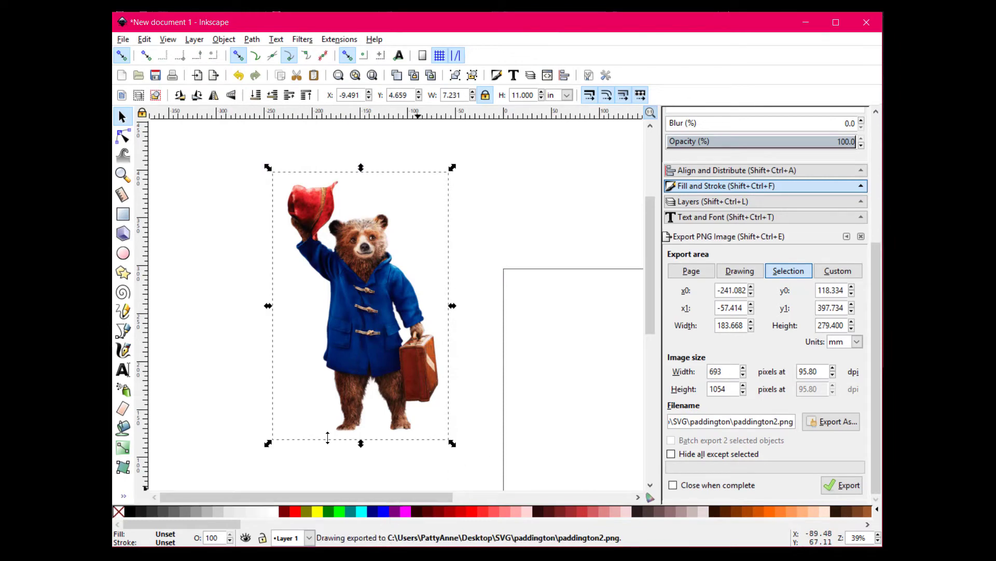
Step: Switch to Cricut Design Space in the browser and upload paddington2 from the SVG > paddington folder as an image
mouse_move(383, 547)
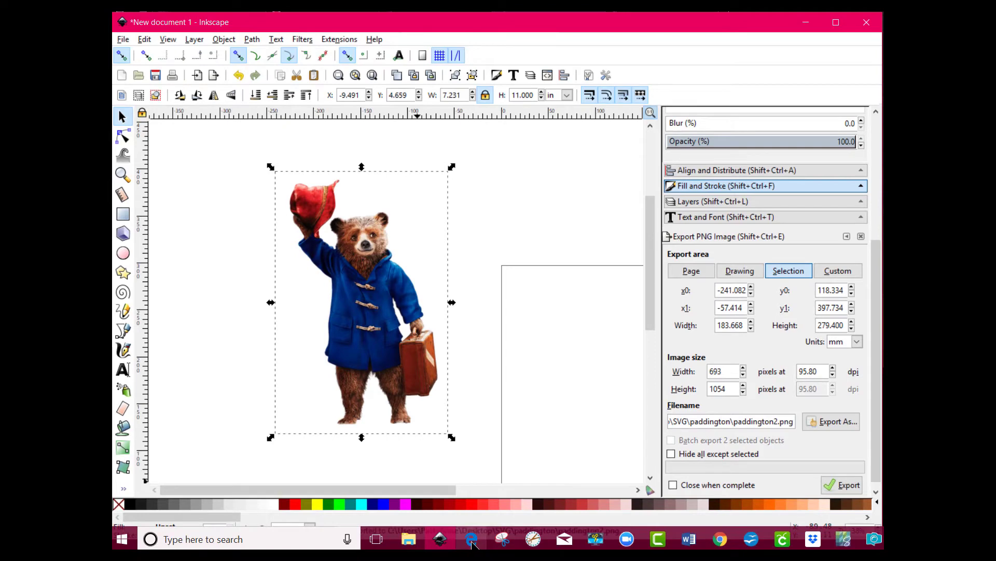
left_click(472, 540)
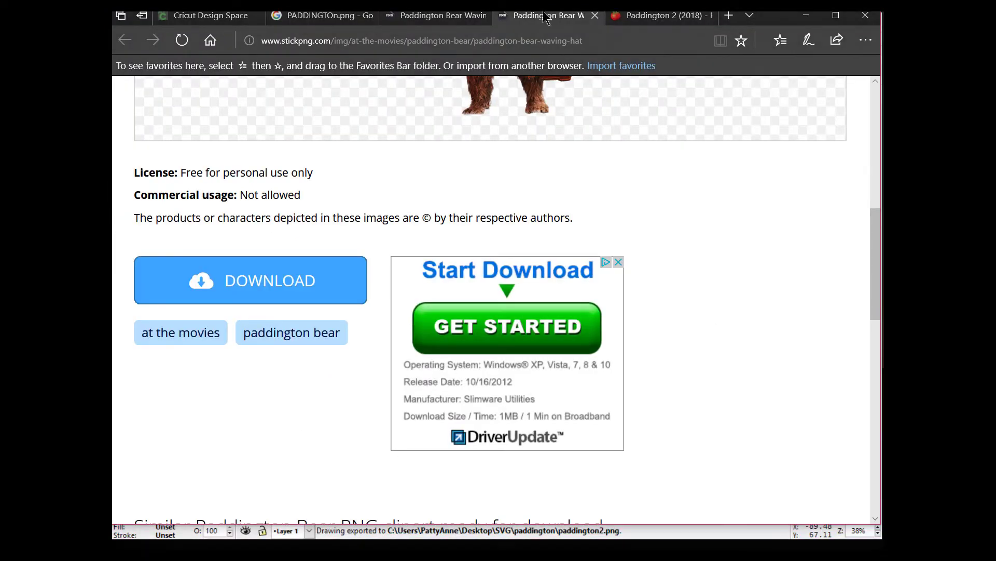
left_click(203, 24)
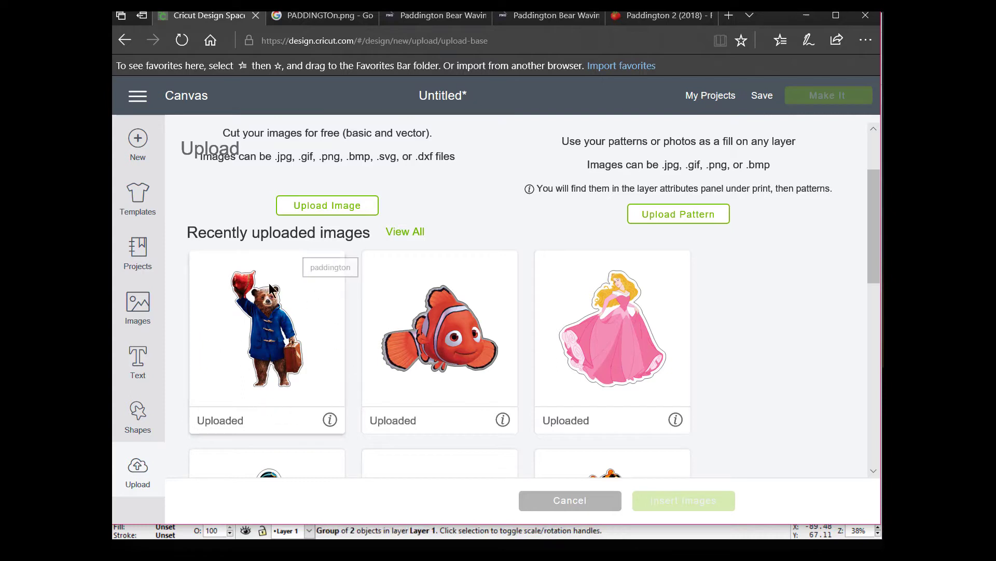
scroll(348, 268, "up", 2)
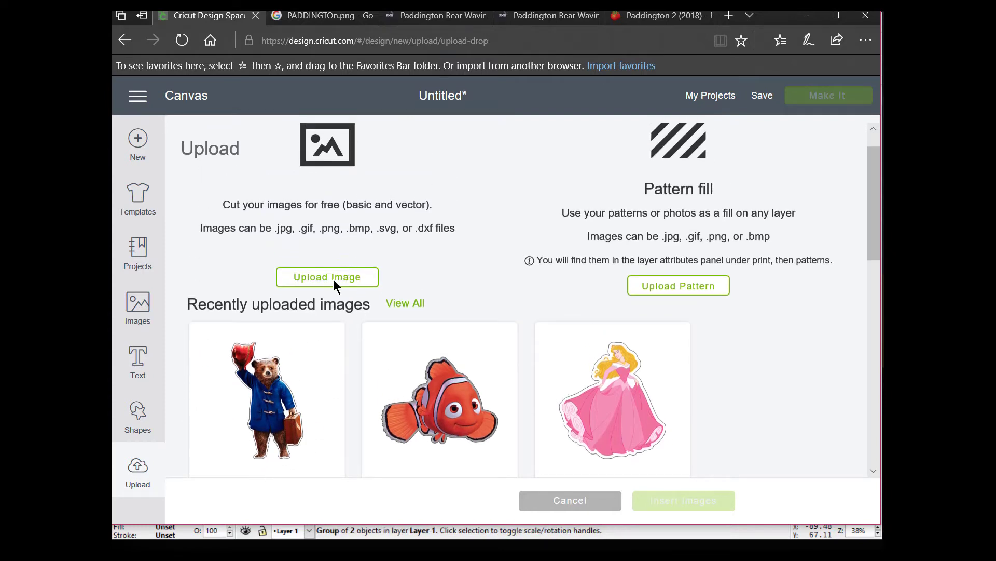
left_click(332, 277)
left_click(536, 307)
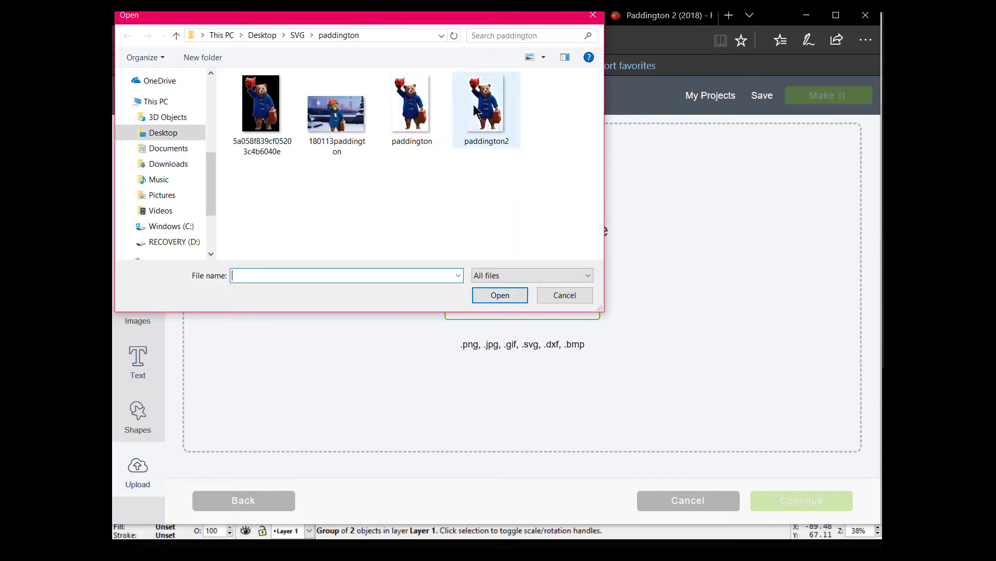
left_click(487, 106)
left_click(501, 295)
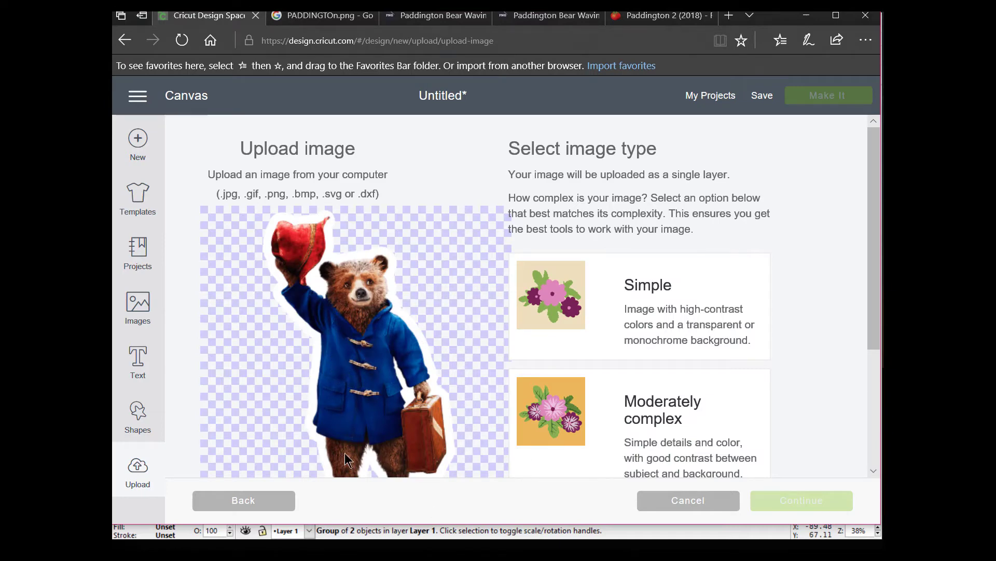
Step: Classify the uploaded bear image as Complex and accept it without erasing any areas
scroll(798, 282, "down", 3)
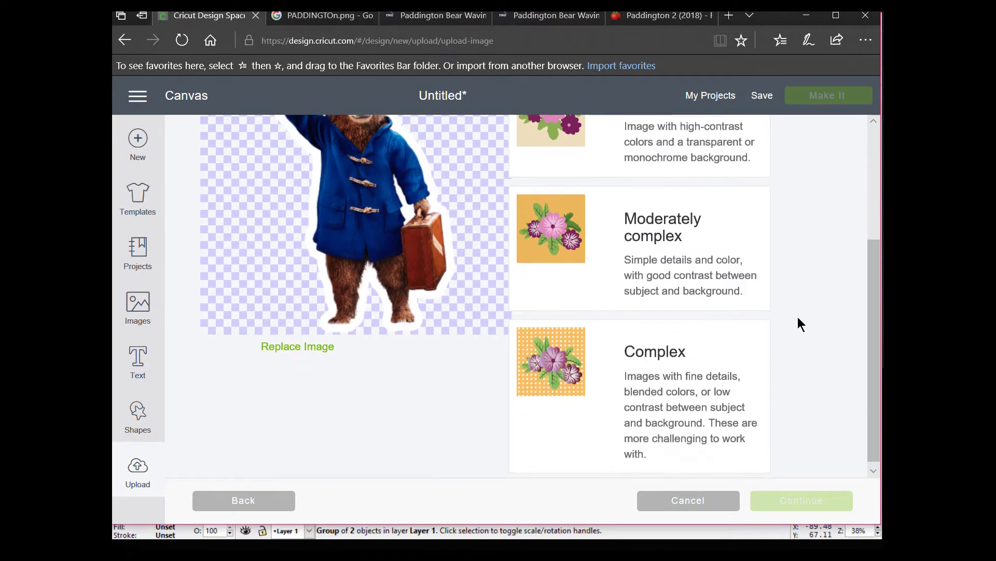
left_click(676, 404)
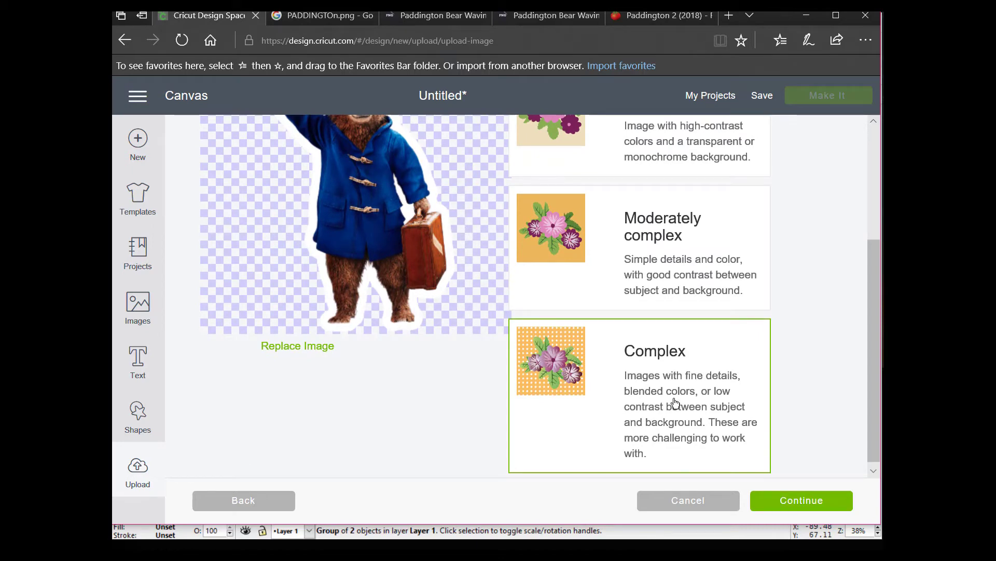
left_click(804, 507)
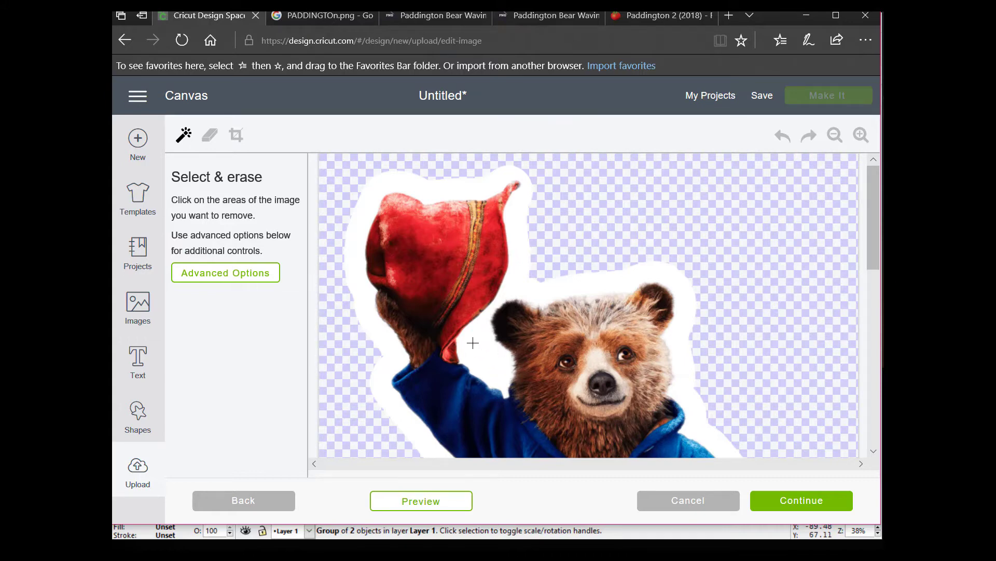
left_click_drag(871, 185, 871, 300)
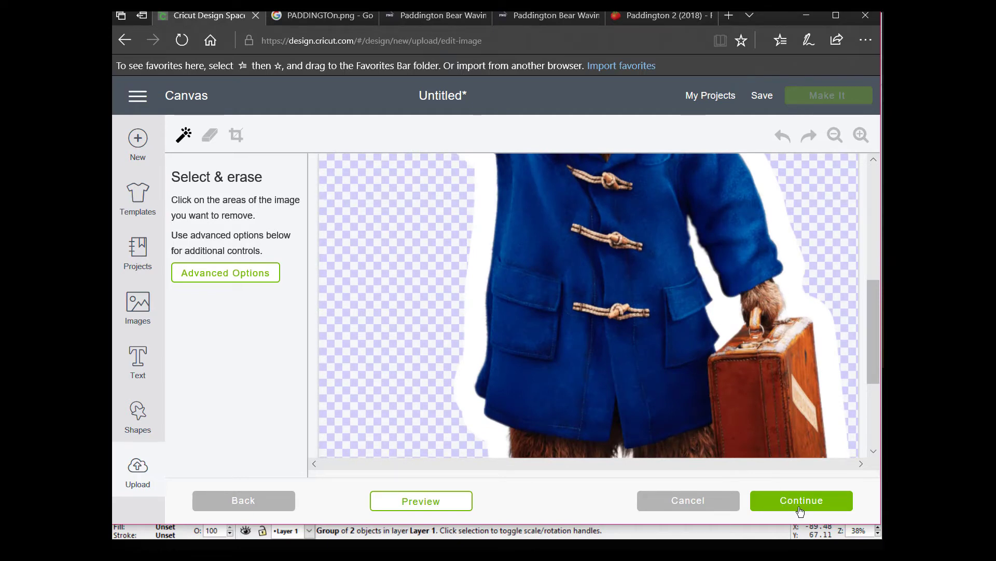
left_click(811, 496)
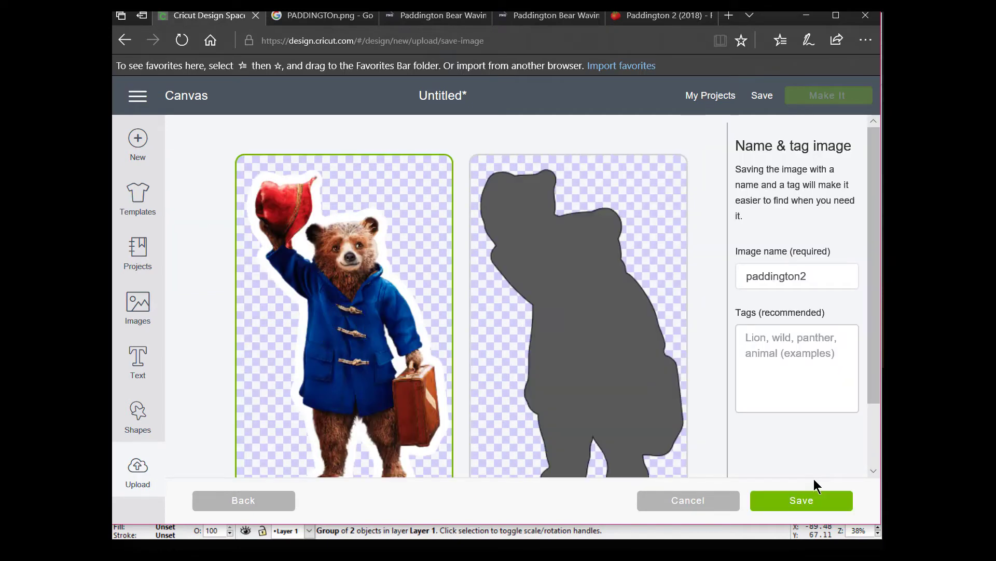
Step: Tag the paddington2 image as "paddington" and save the upload
left_click(761, 363)
type("paddinton")
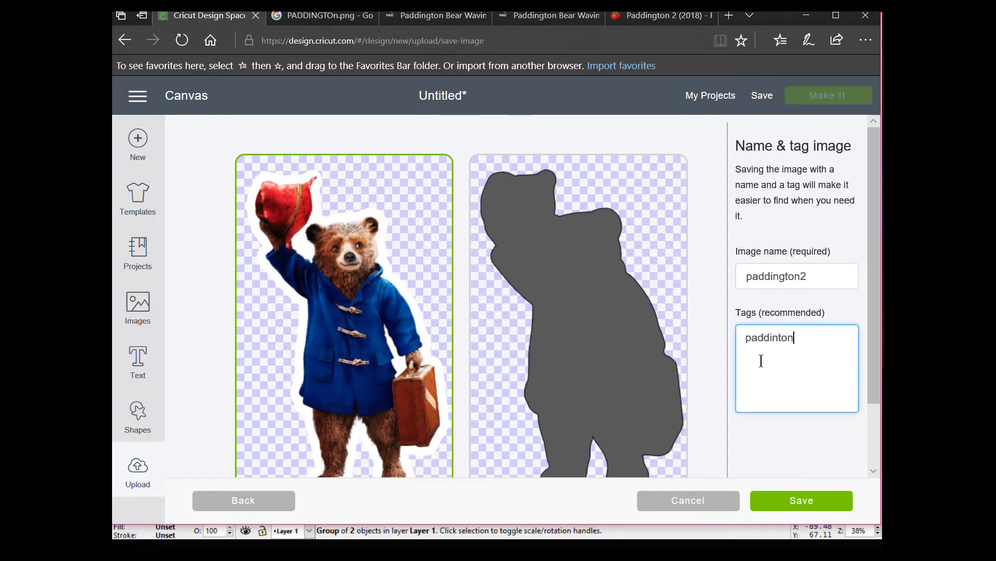
left_click(778, 338)
type("g")
left_click(807, 499)
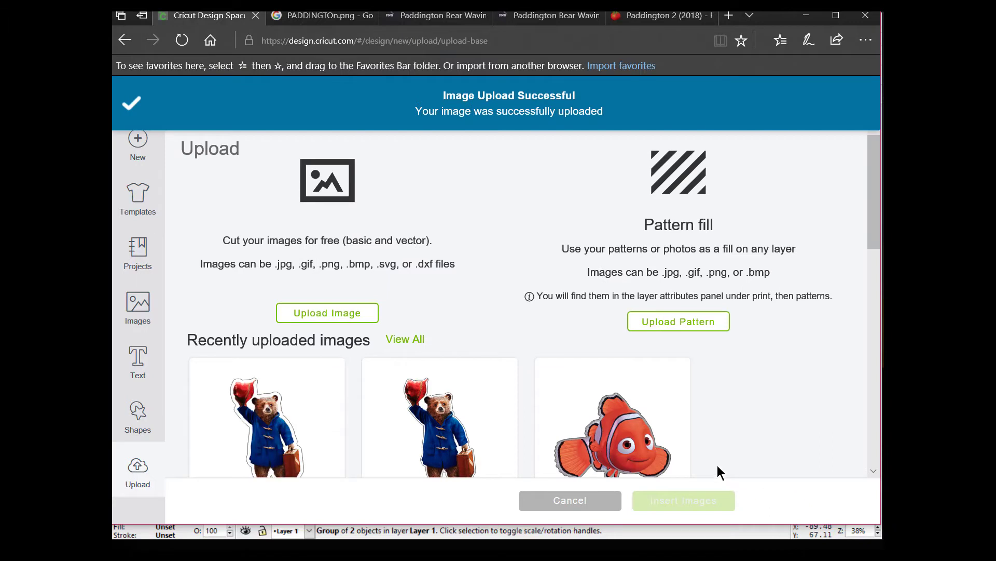
Step: Insert the newly uploaded paddington2 image from the recent uploads onto the canvas
scroll(721, 469, "down", 2)
left_click(297, 373)
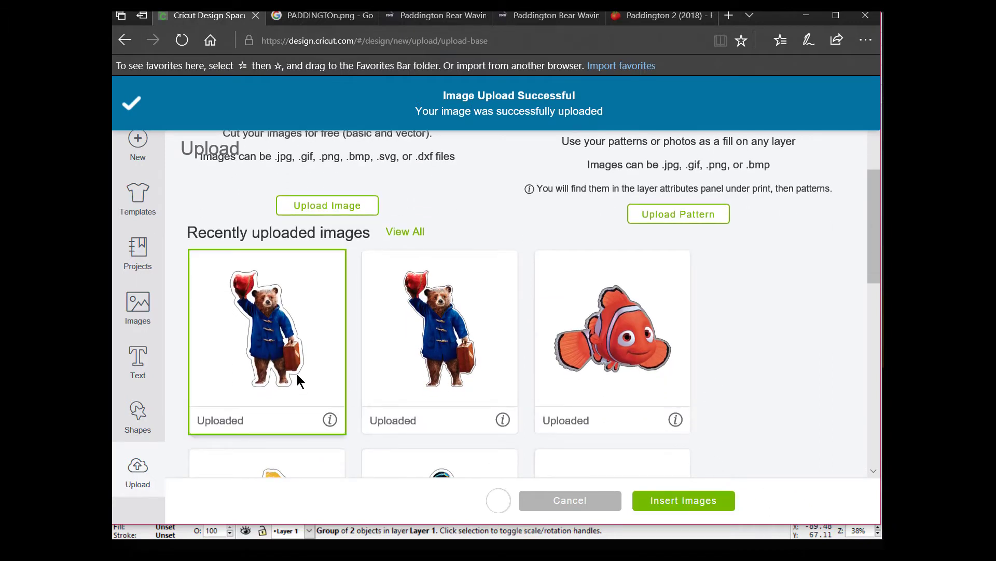
left_click(684, 500)
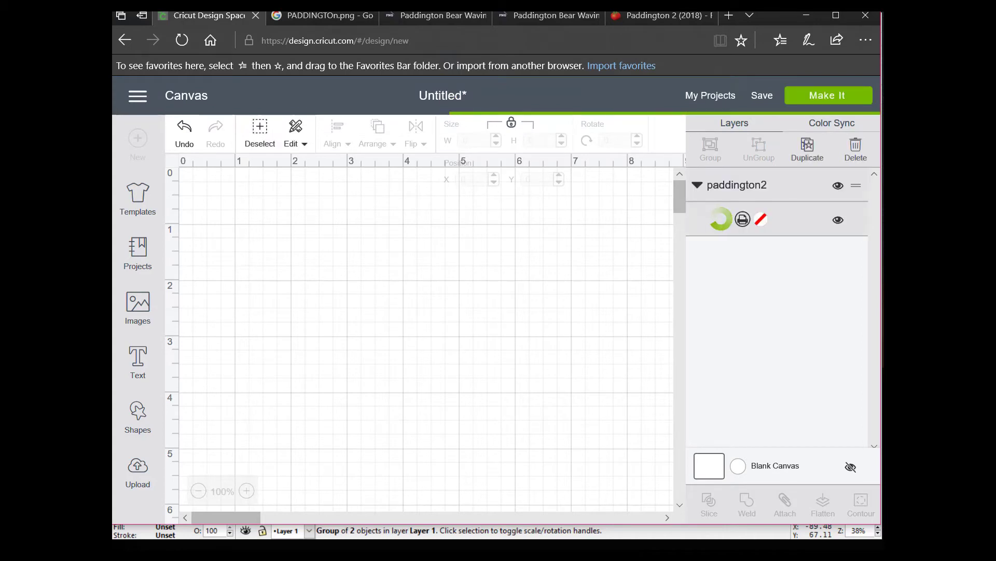
Step: Change the canvas background colour to the dark blue Geode (#2C356D)
scroll(637, 423, "down", 3)
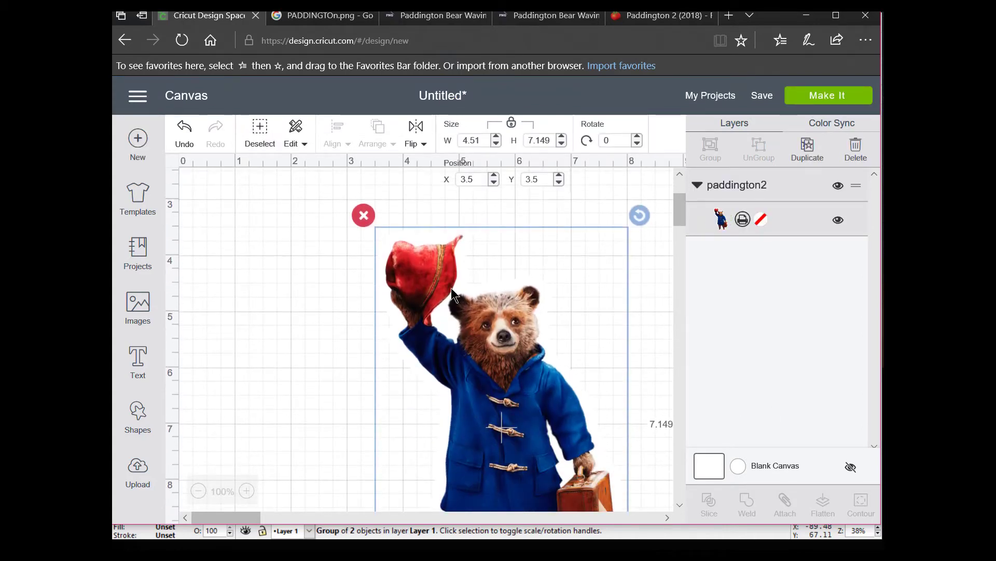
left_click(739, 470)
left_click(560, 294)
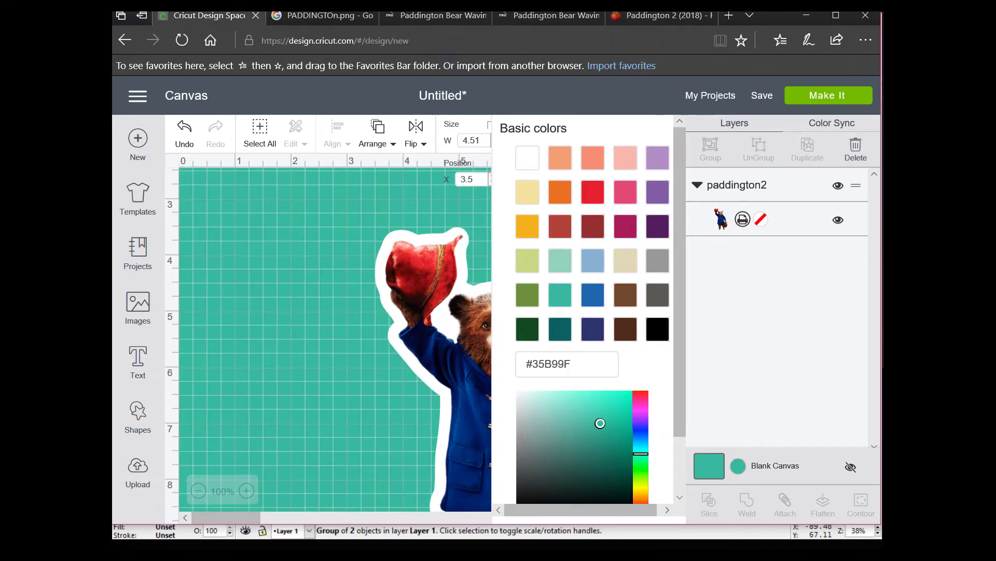
left_click(592, 329)
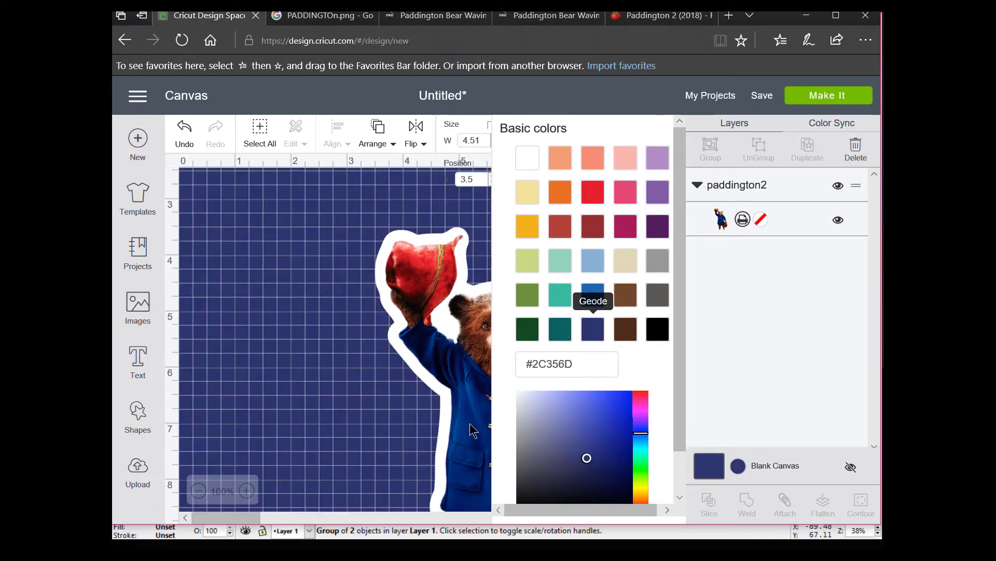
left_click(335, 449)
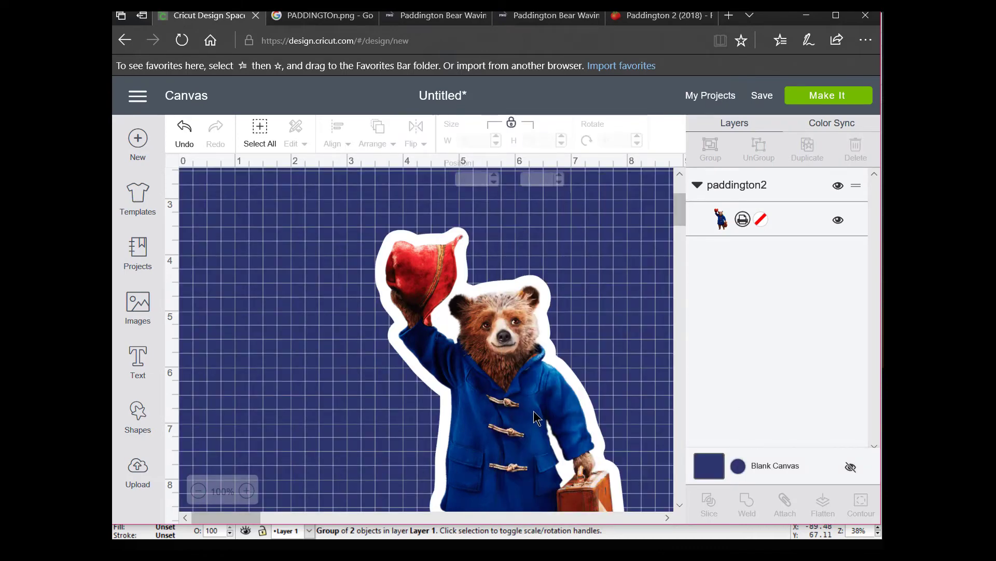
Step: Set the bear image's height to 9.25 inches with proportions locked and move it to about X 0.26, Y 2.18
left_click(480, 373)
left_click_drag(480, 370, 424, 359)
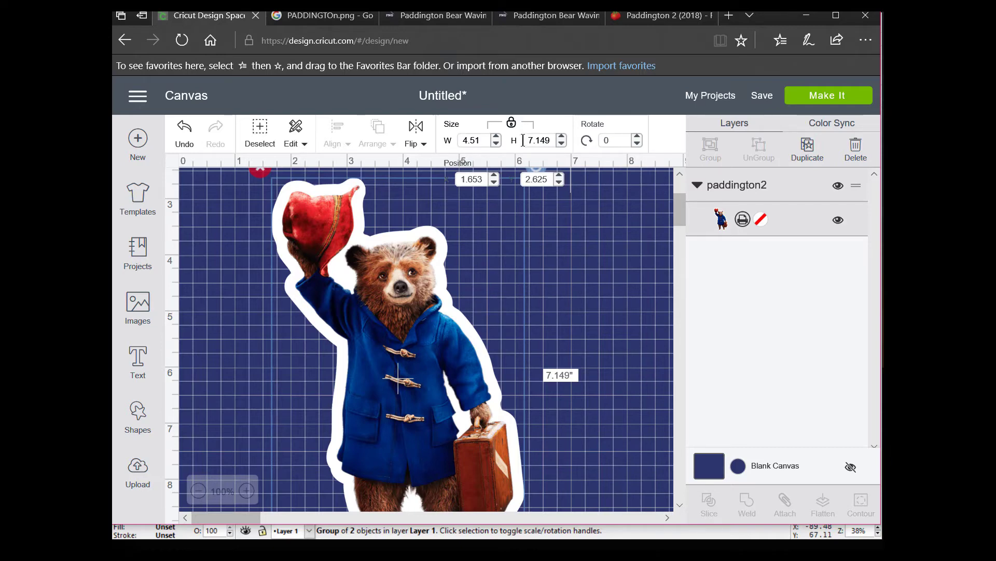
double_click(523, 140)
key("BackSpace")
type("9.25")
key("Return")
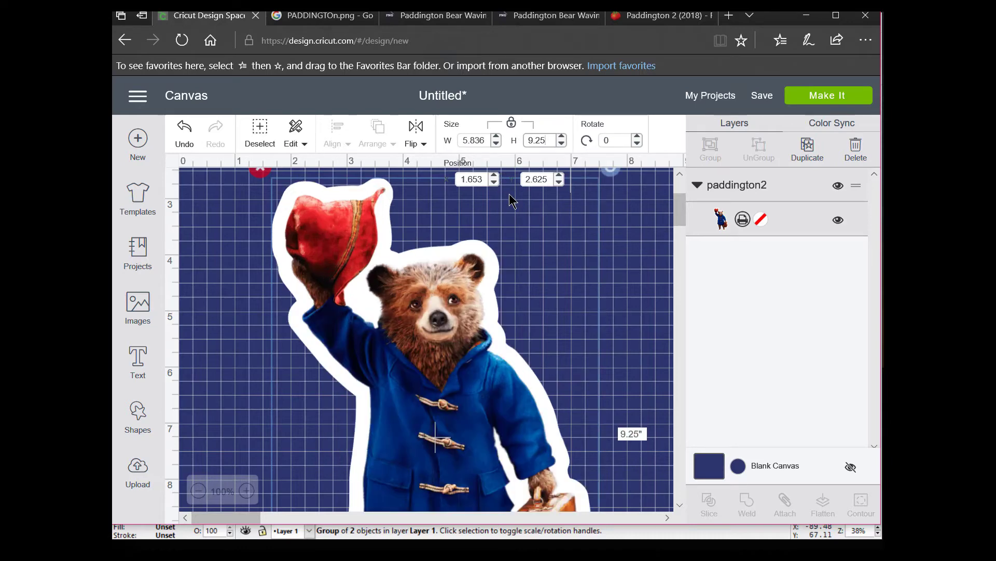
left_click_drag(430, 313, 346, 308)
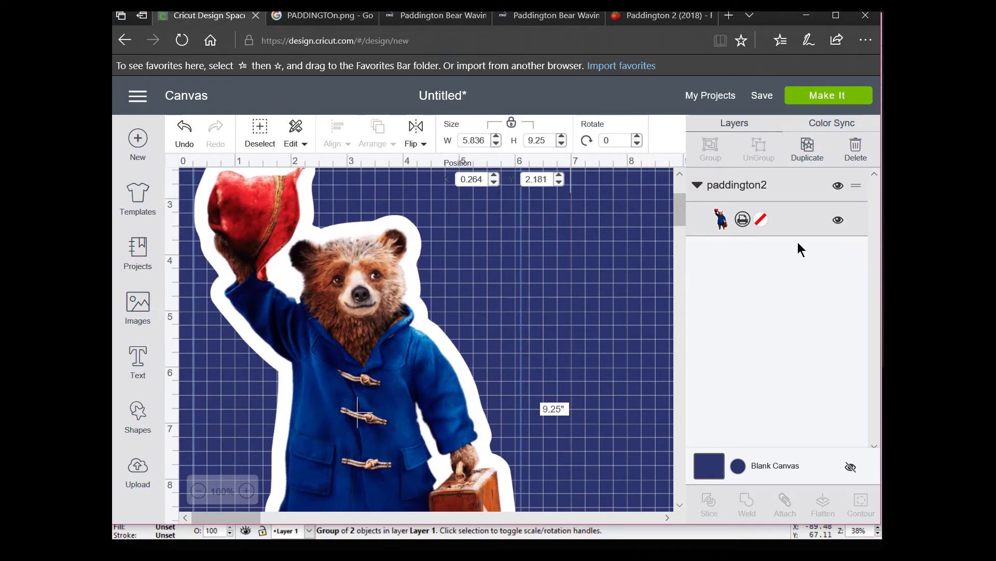
Step: Prepare the project for making, check the bear's placement on the 8.5 x 11 in. mat, and continue to the Make stage
left_click(823, 103)
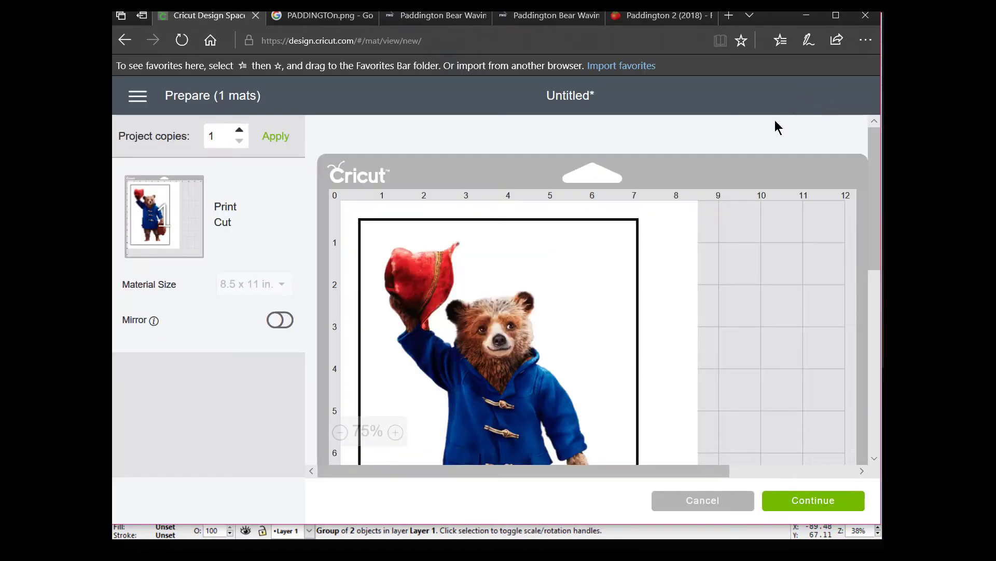
scroll(737, 195, "down", 5)
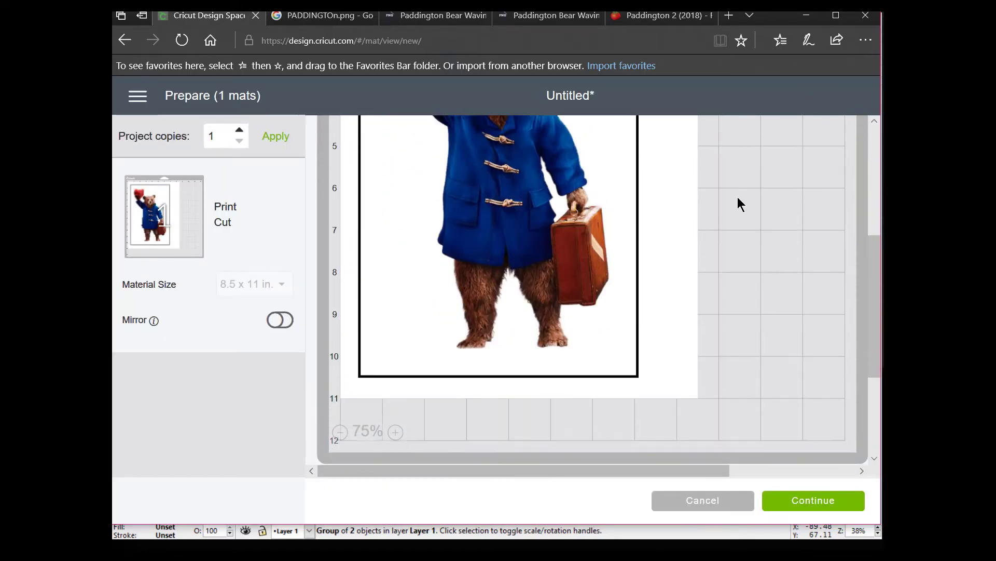
scroll(737, 197, "up", 5)
left_click(813, 506)
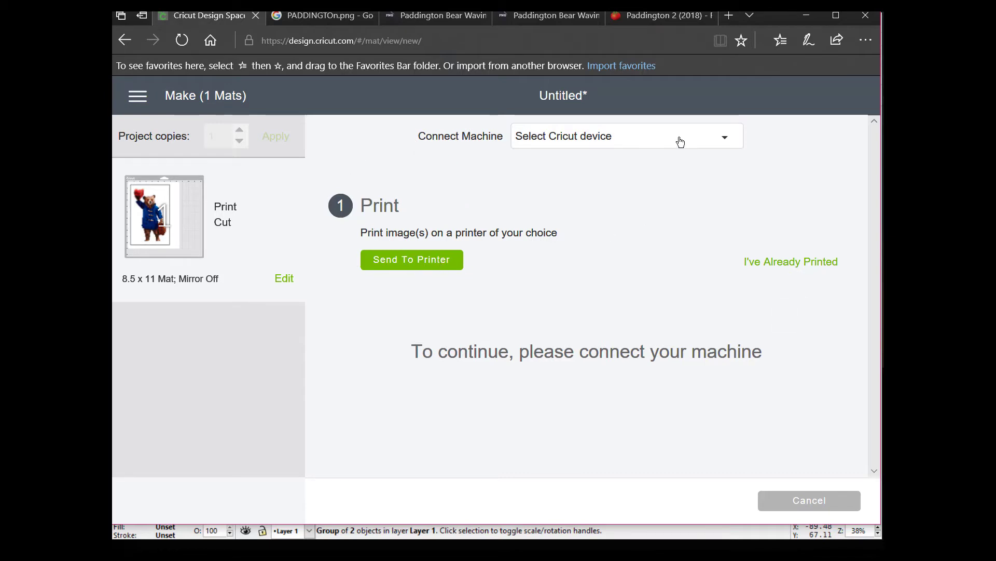
Step: Open the print setup for the bear image and choose the HP Officejet 4630 series printer
left_click(411, 262)
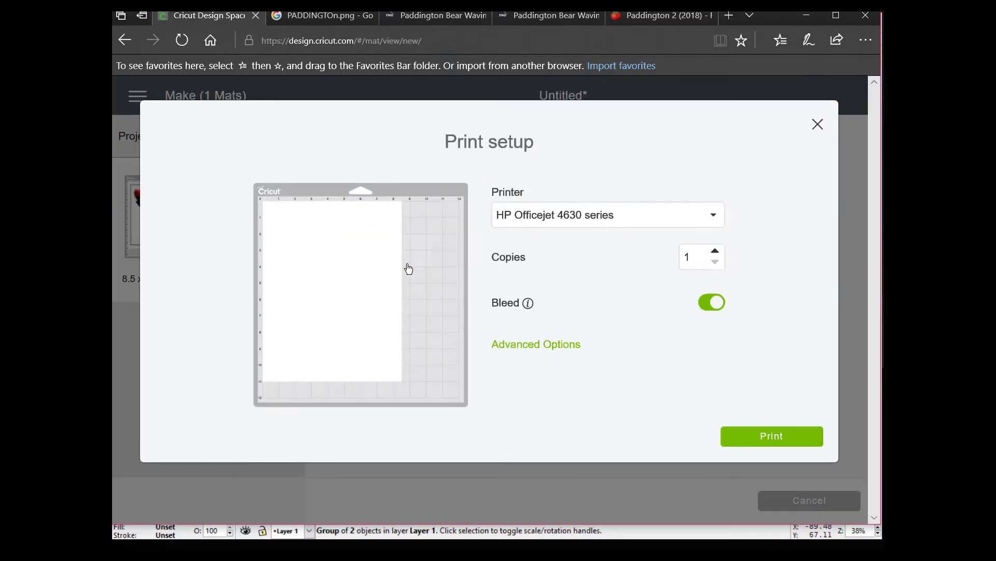
left_click(711, 220)
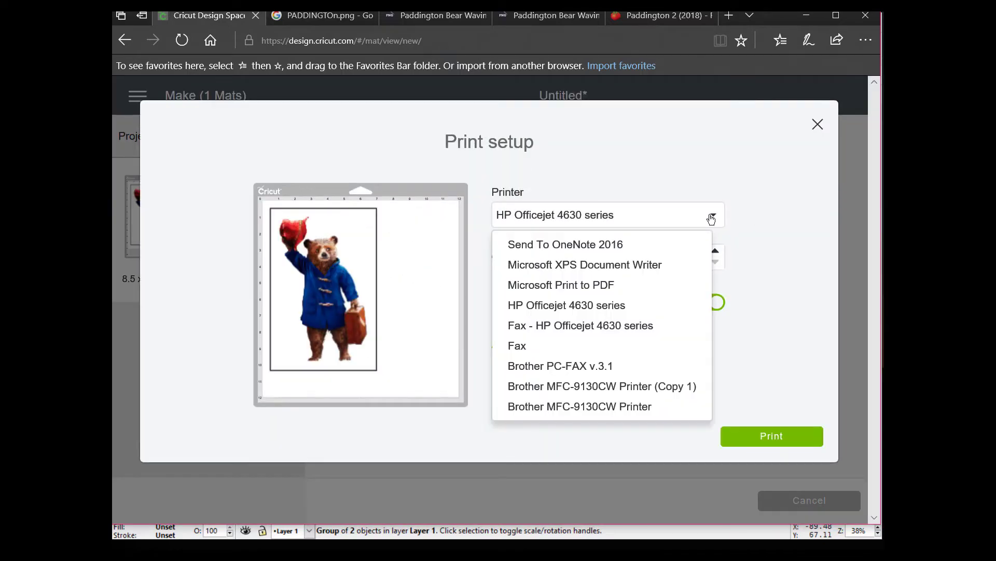
left_click(624, 306)
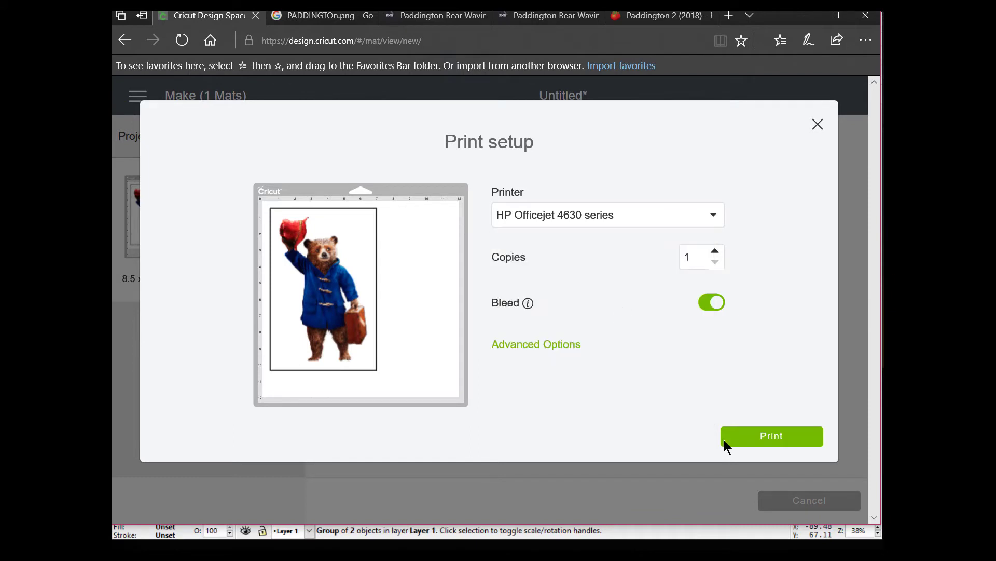